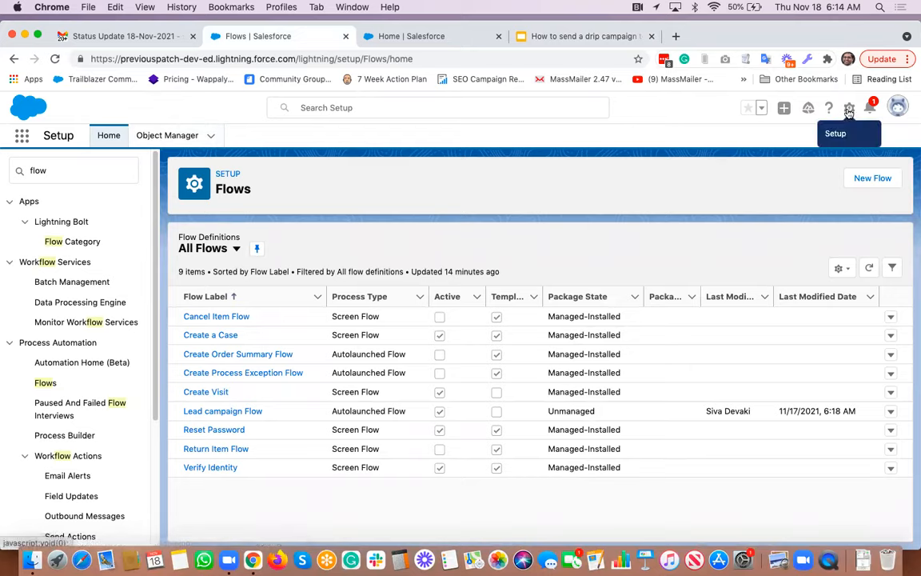
Step: Open the Lead campaign Flow in Flow Builder from the Flows setup list
click(57, 170)
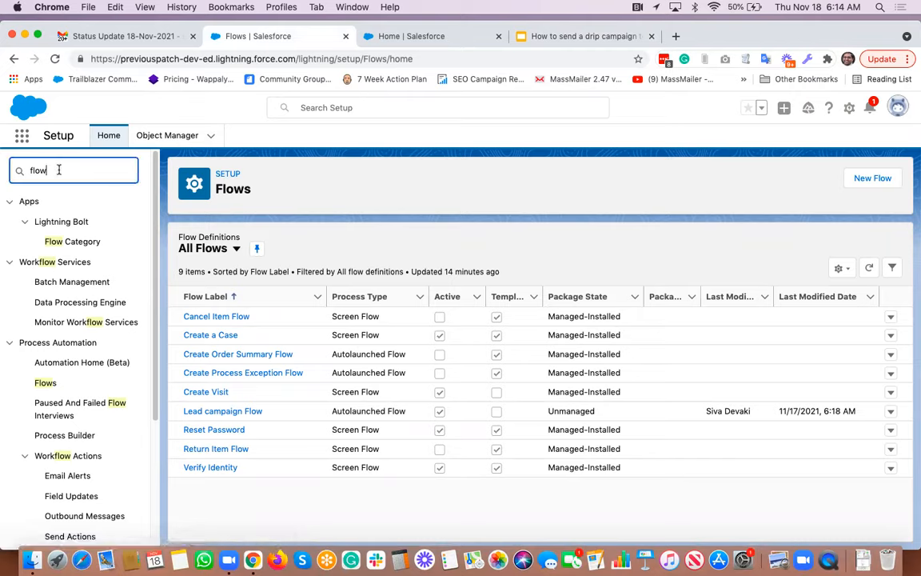
click(46, 384)
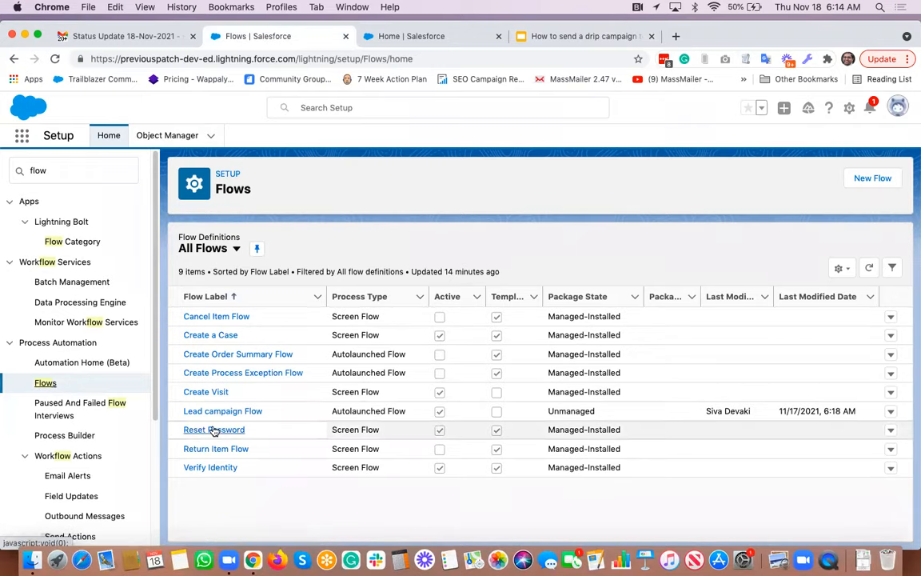
click(231, 411)
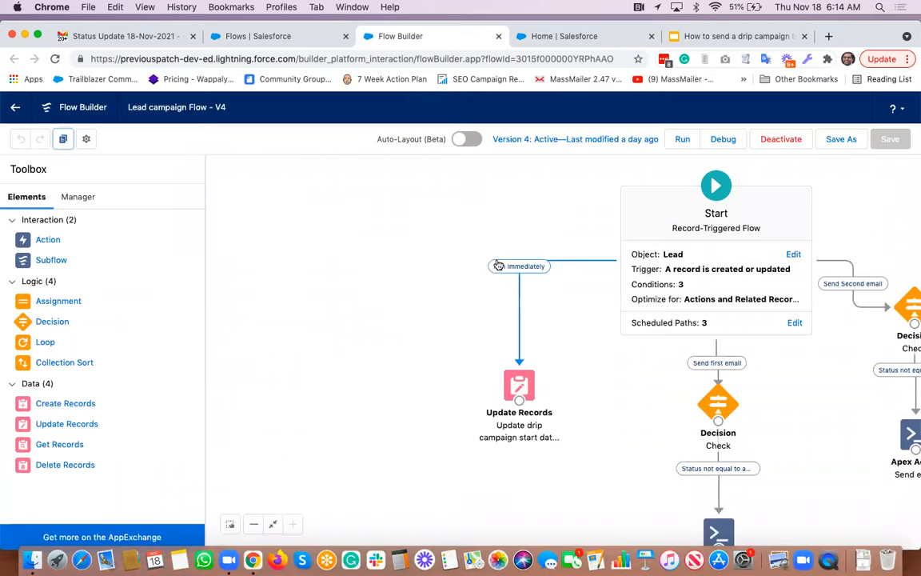
Step: Review the Start element's object, trigger, entry conditions and optimization settings, and cancel out of its configuration
drag(544, 227, 343, 215)
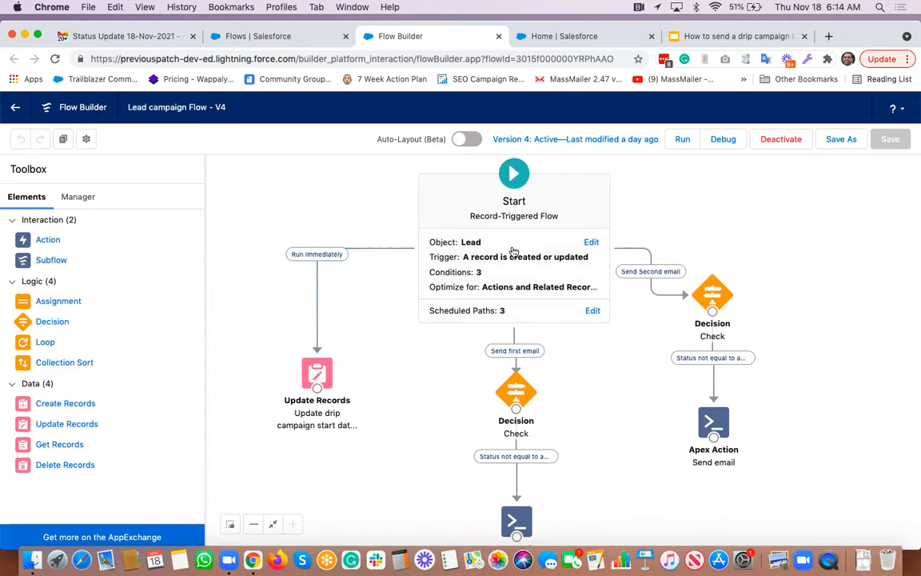
click(591, 241)
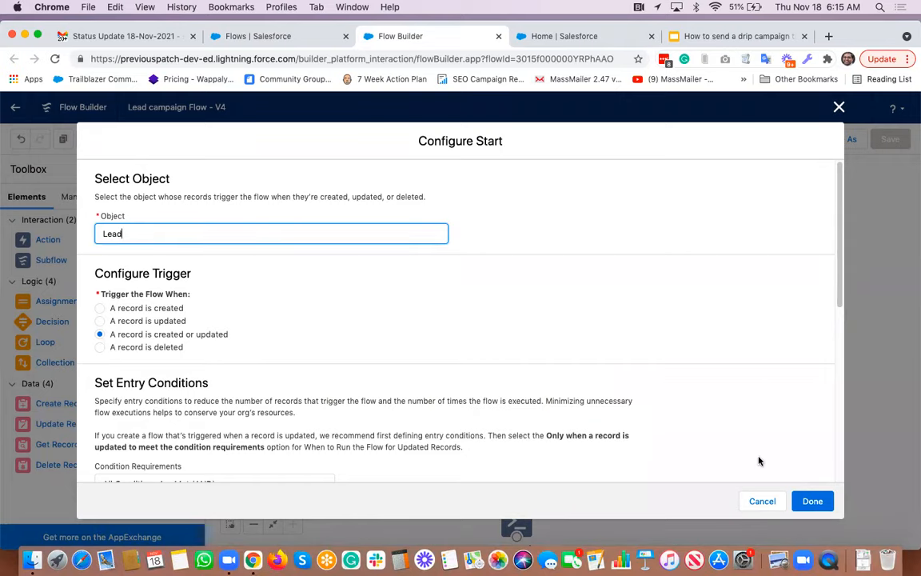
scroll(424, 265, down, 5)
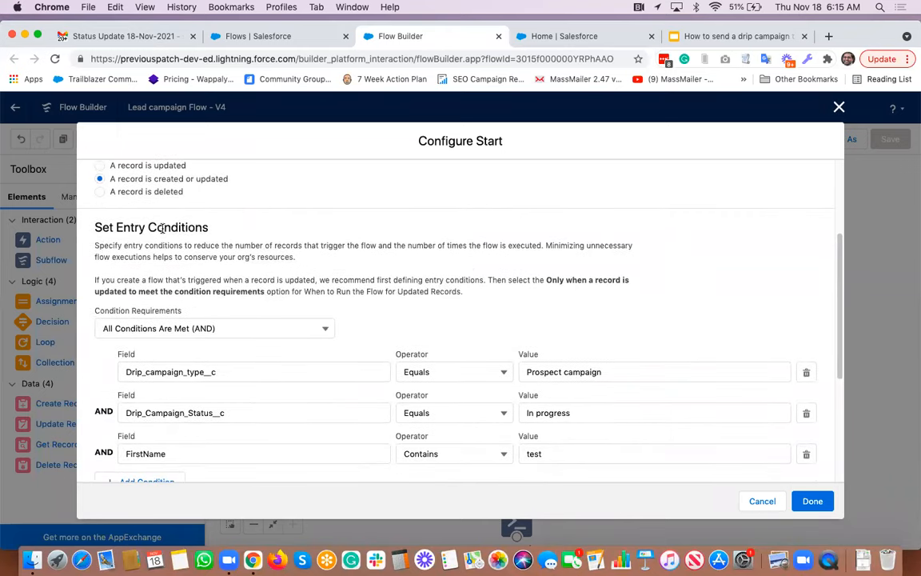
scroll(162, 229, down, 3)
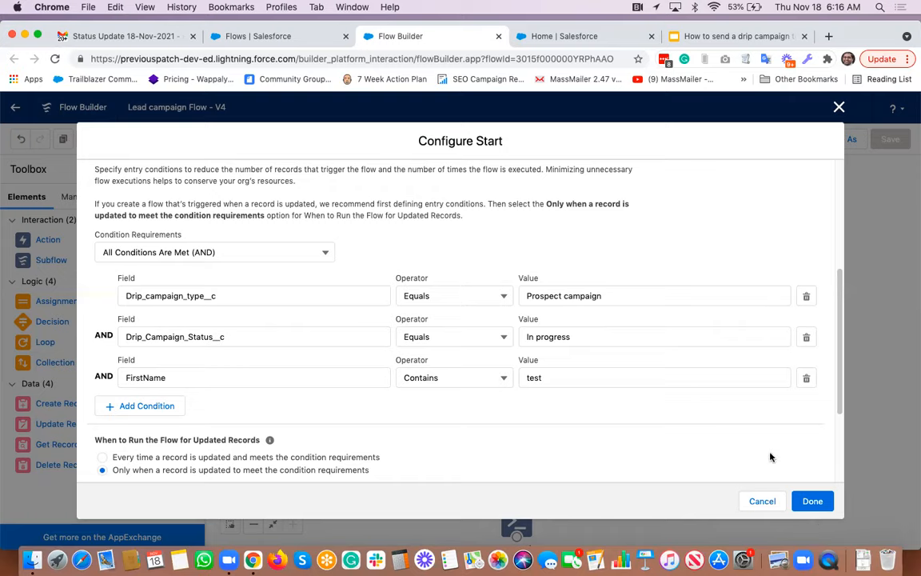
scroll(741, 440, down, 5)
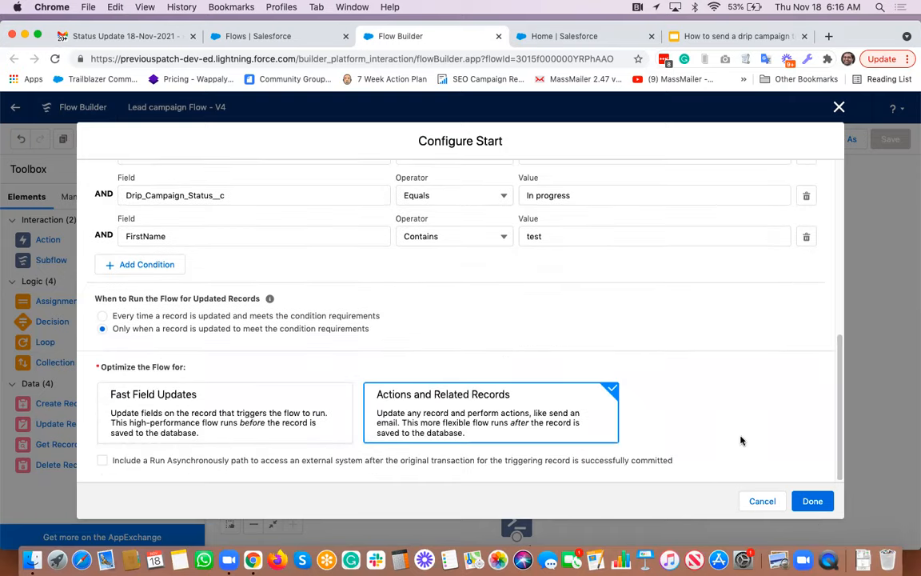
click(760, 501)
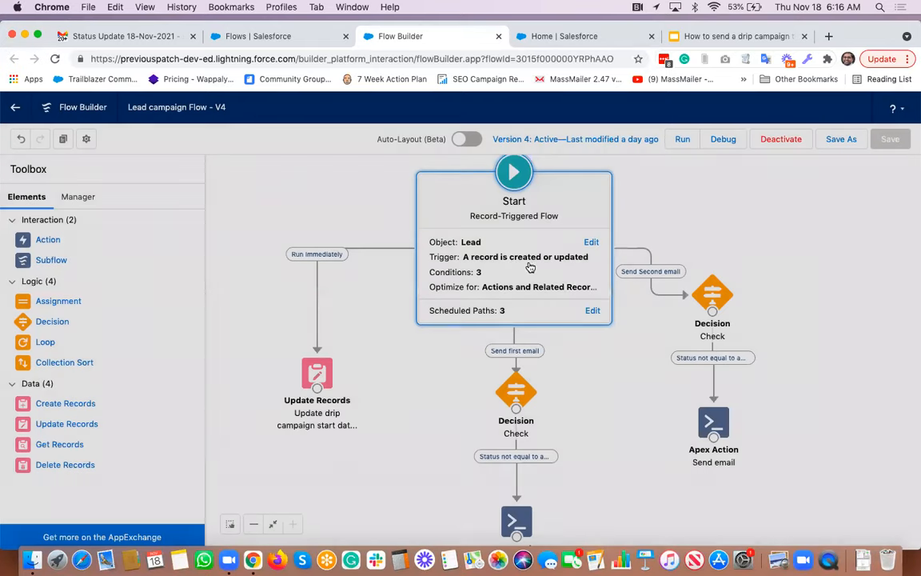
Step: Open the Start element's scheduled paths and examine the Run Immediately and Send first email paths, including the advanced options
click(592, 311)
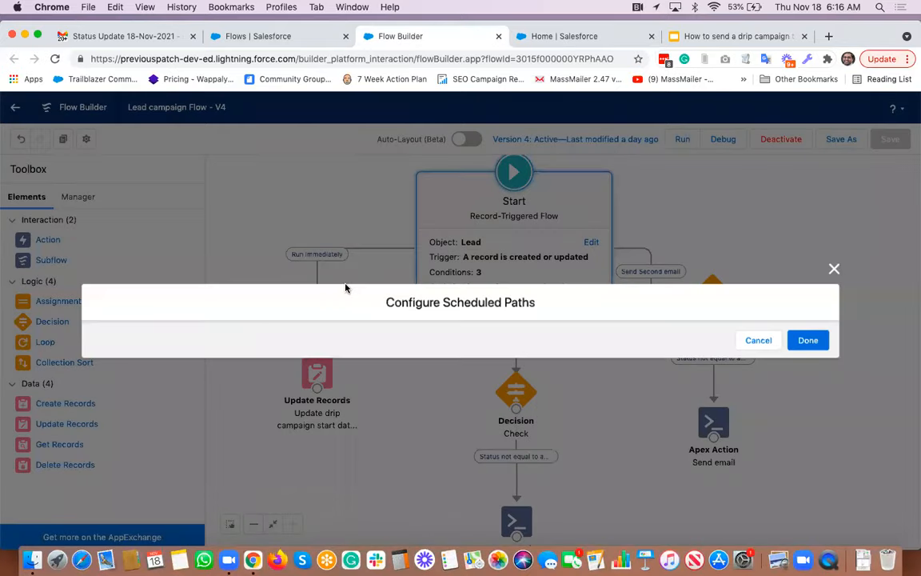
click(136, 238)
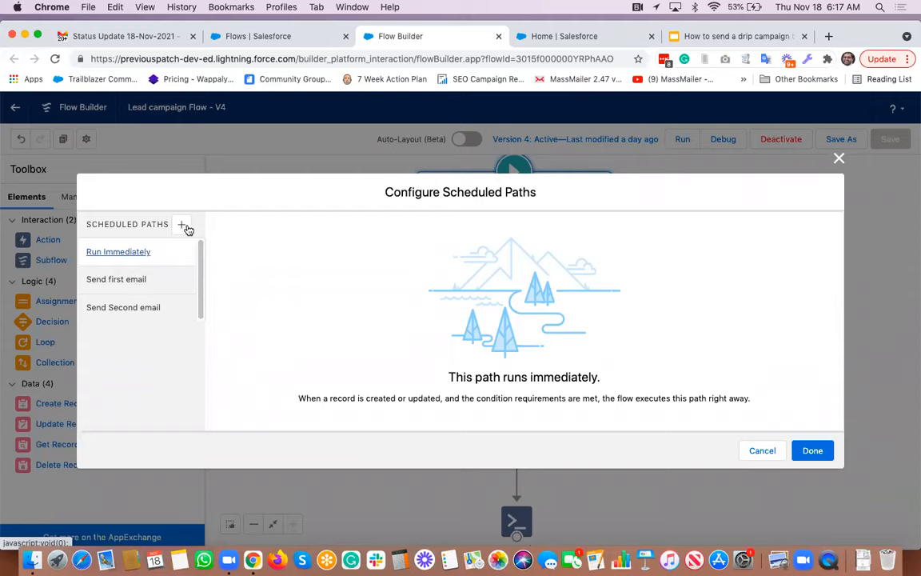
click(111, 278)
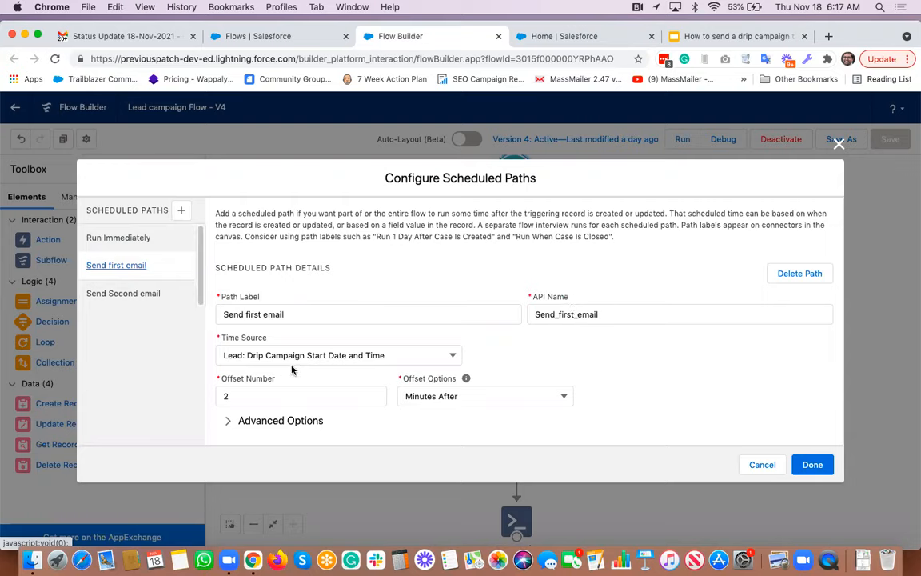
click(230, 424)
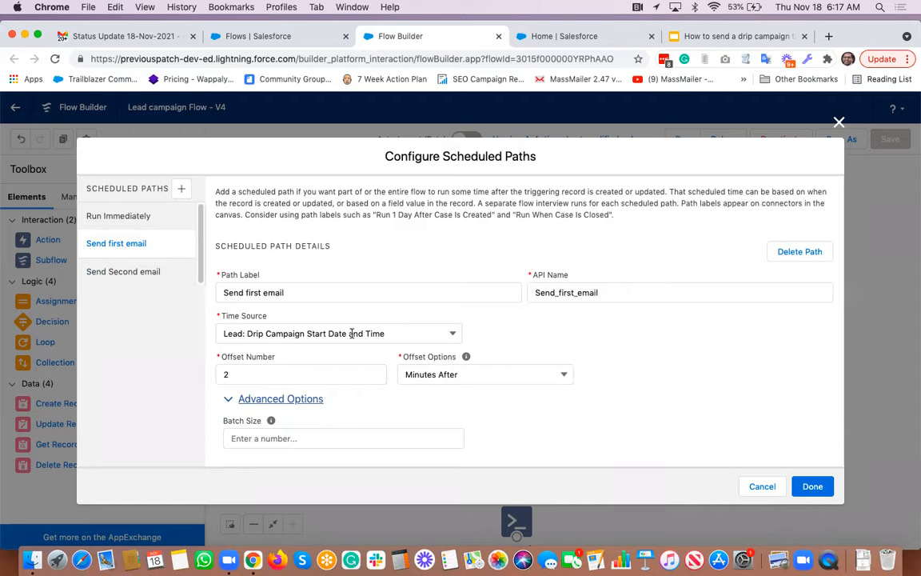
click(112, 218)
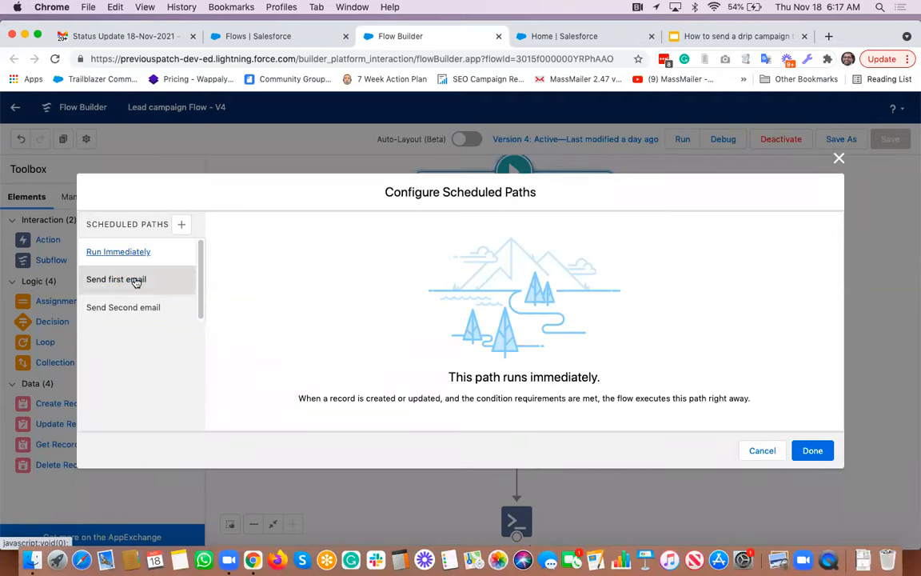
click(136, 279)
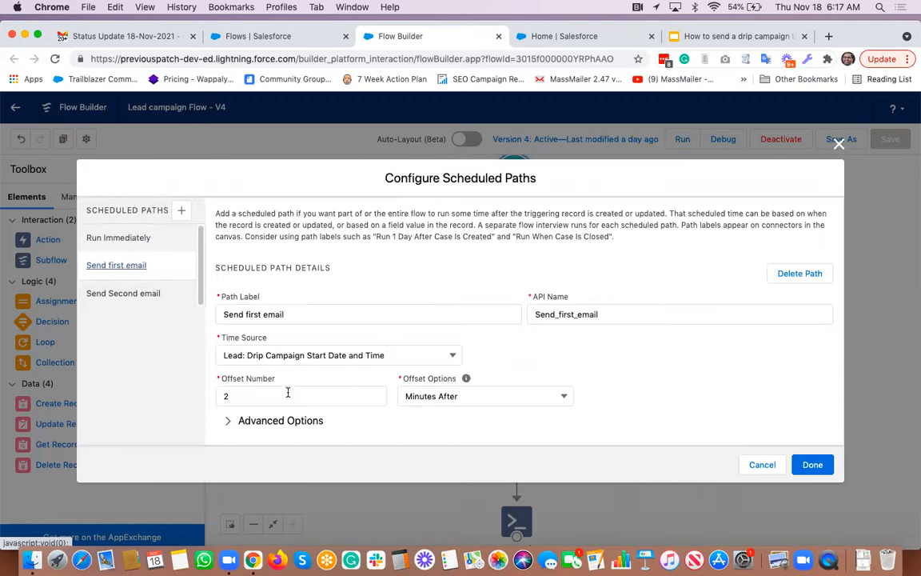
Step: Examine the Send Second email path and its available offset options, and cancel out of the scheduled paths configuration
click(119, 293)
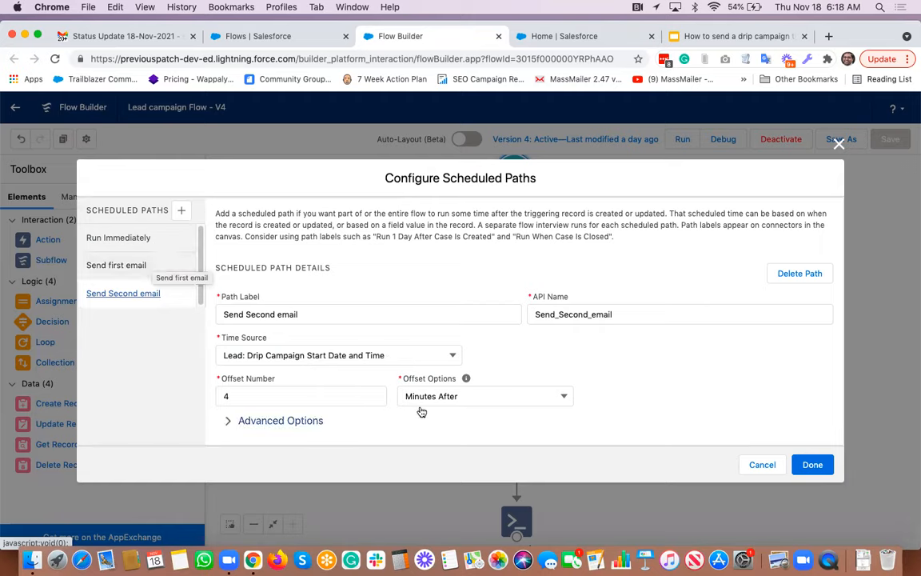
click(553, 395)
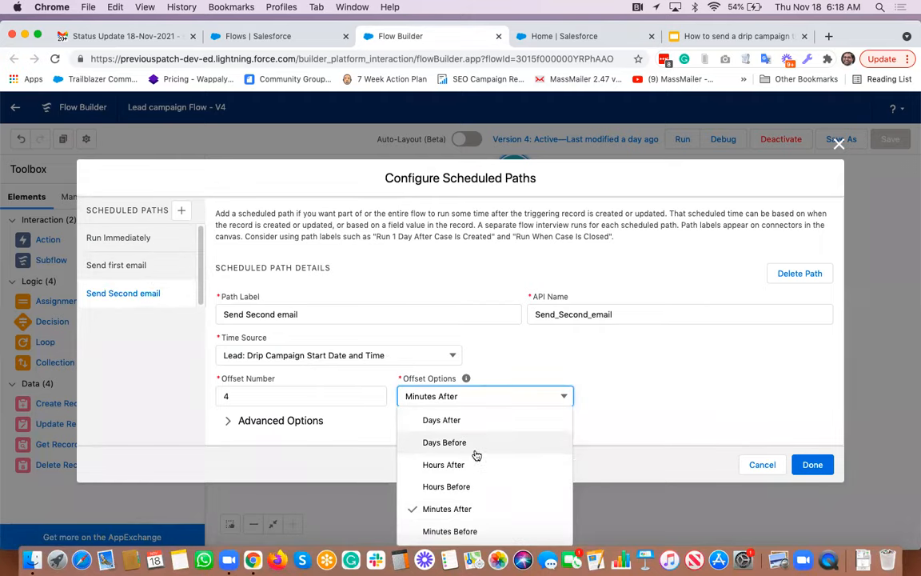
click(468, 510)
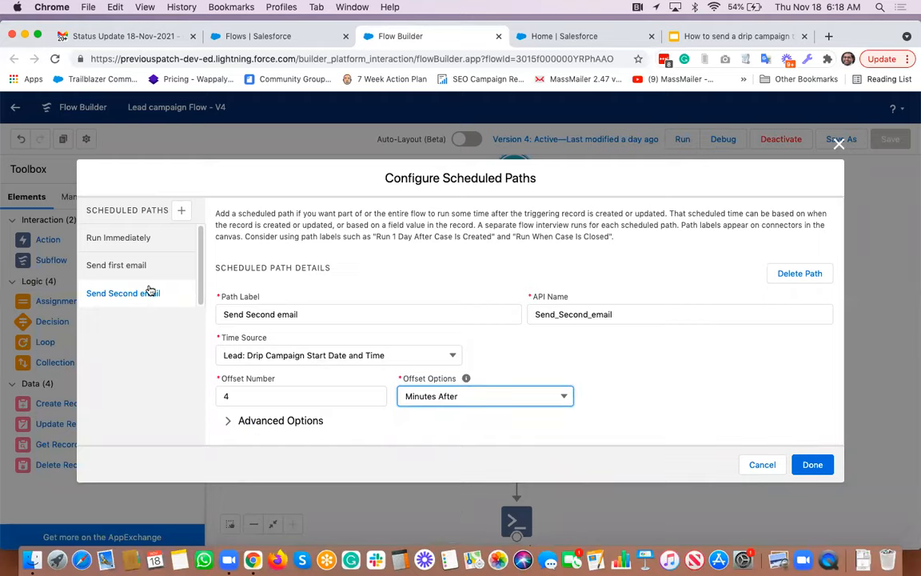
click(751, 463)
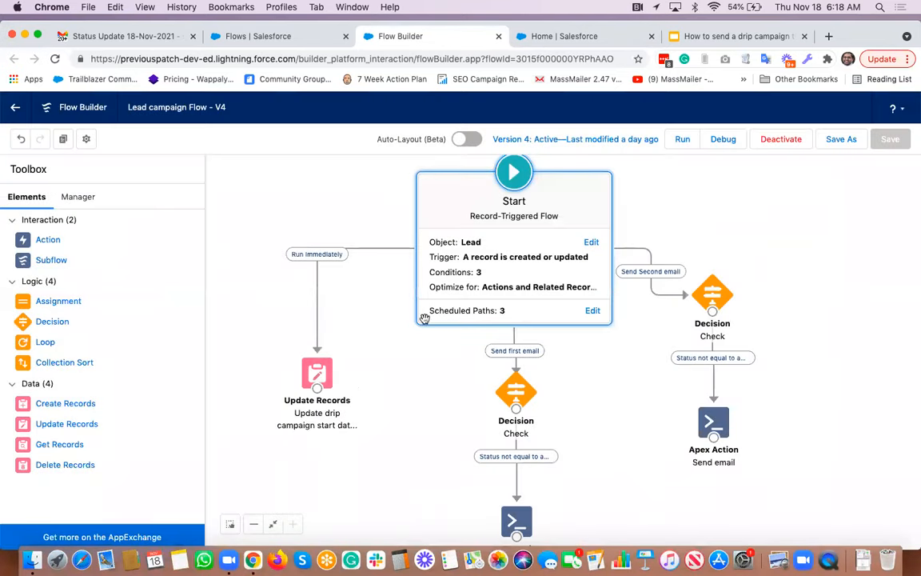
Step: Review the Update Records element under Run Immediately and the Check decision under Send first email, cancelling out of each
click(318, 379)
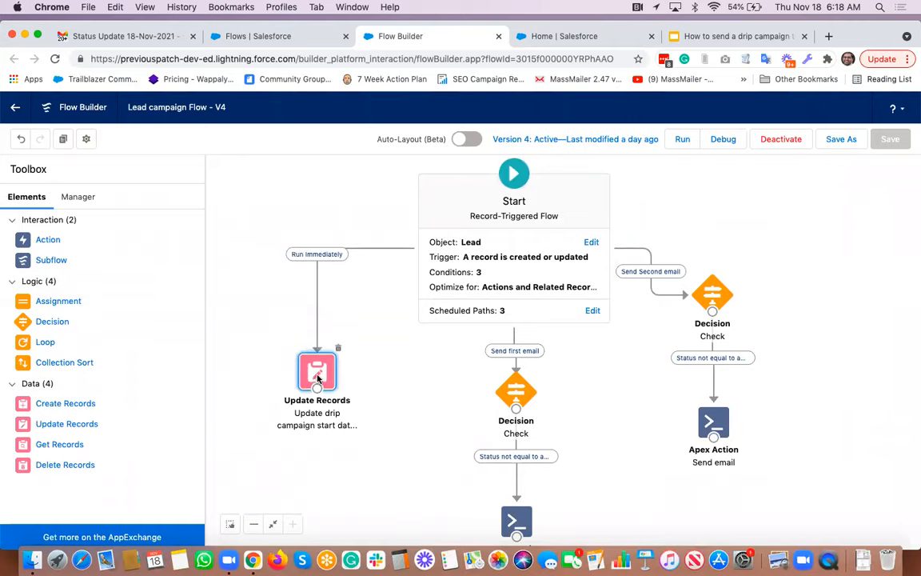
double_click(318, 379)
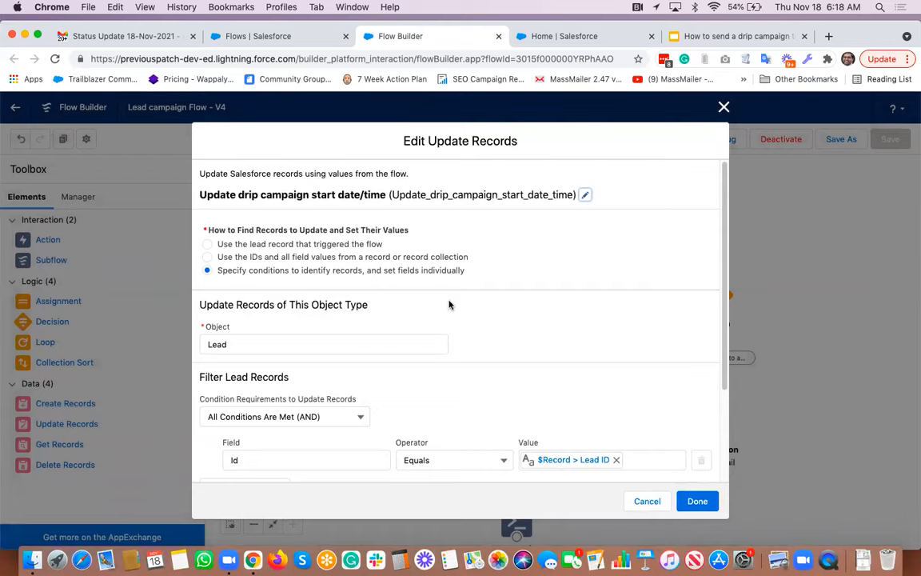
scroll(449, 304, down, 3)
scroll(449, 305, down, 1)
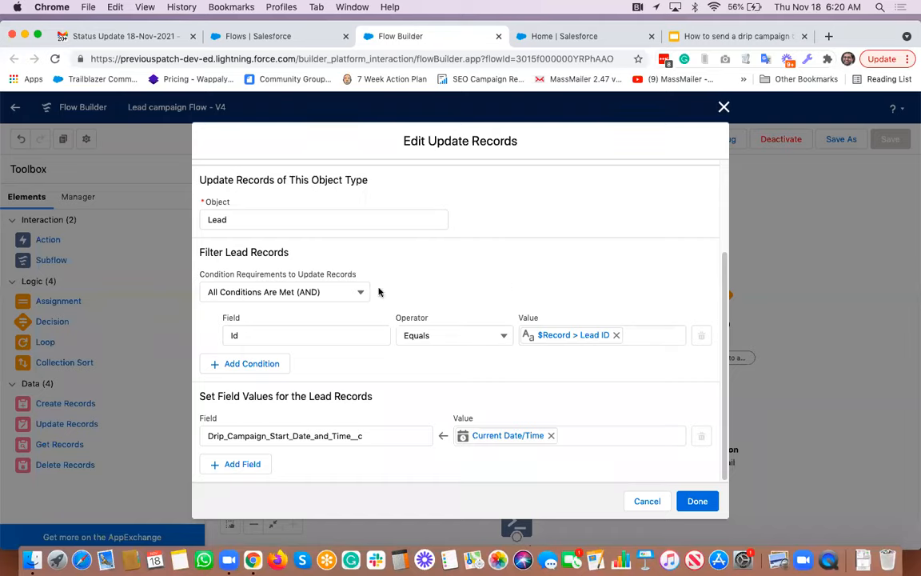
click(656, 505)
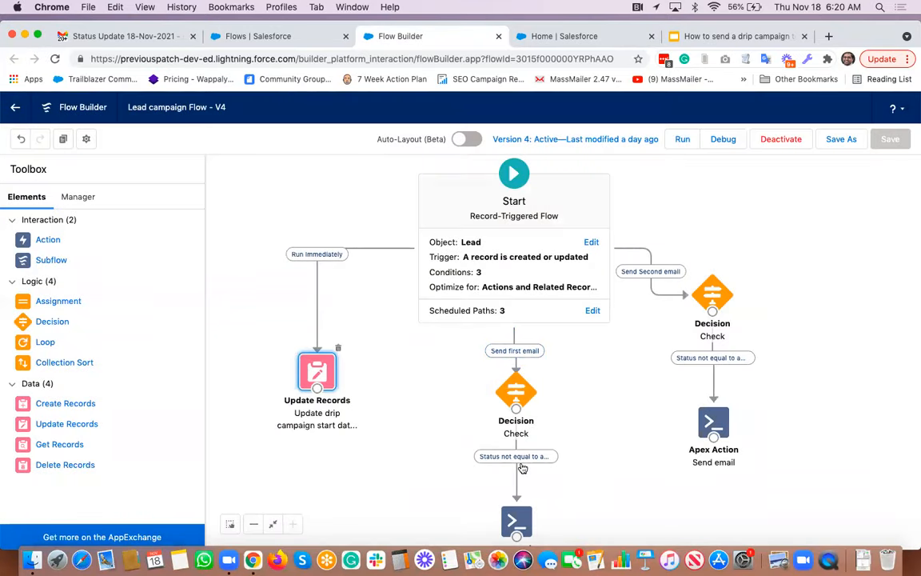
double_click(520, 390)
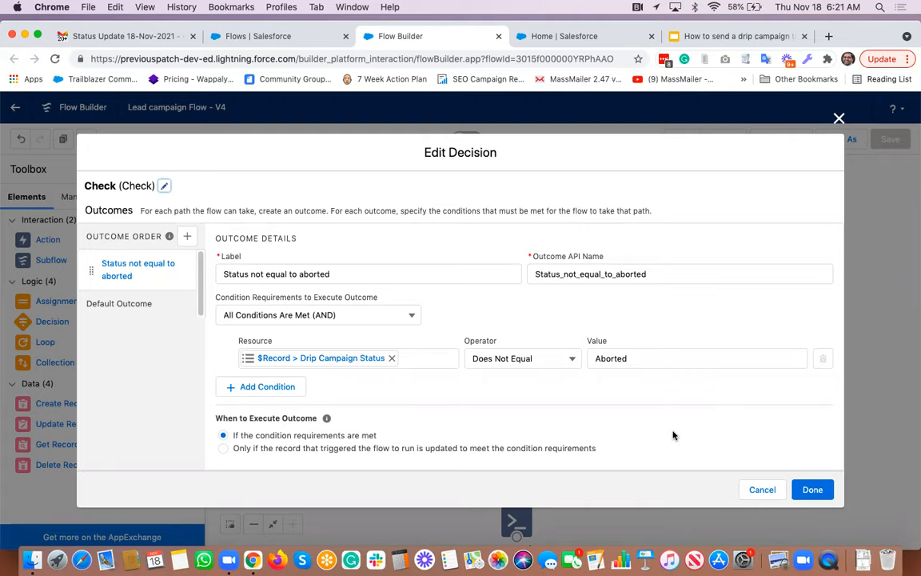
click(761, 493)
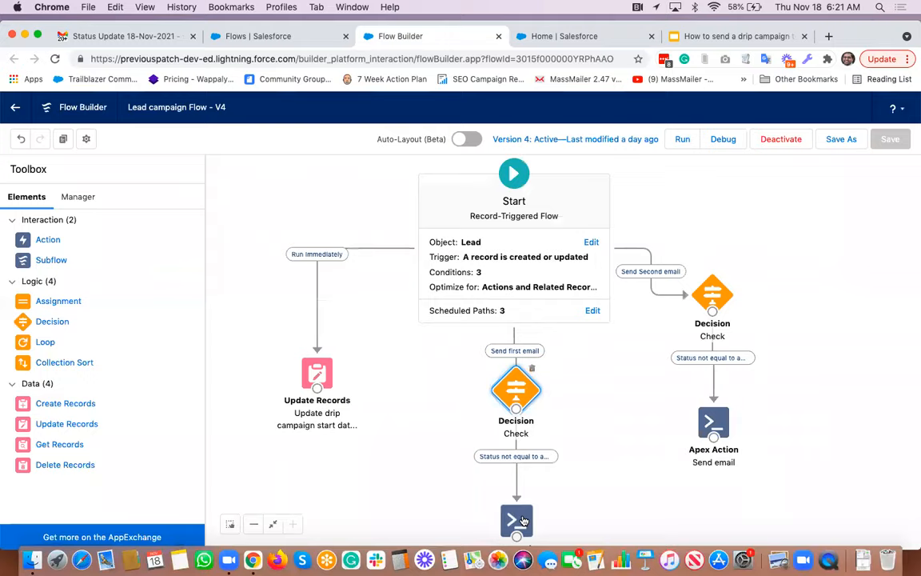
Step: Open the Send email Apex action under Send first email and examine its input values from the record ID through the recipient fields
double_click(524, 521)
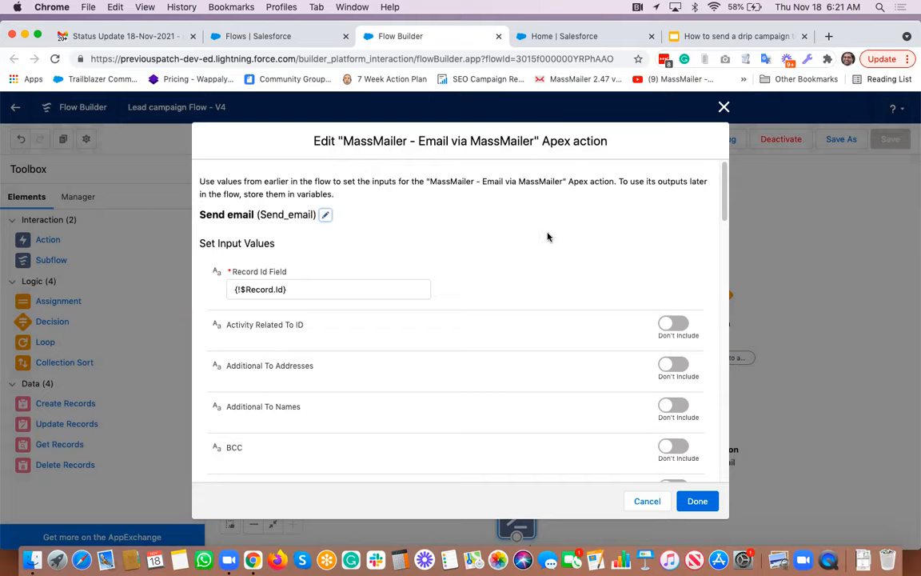
scroll(547, 237, down, 3)
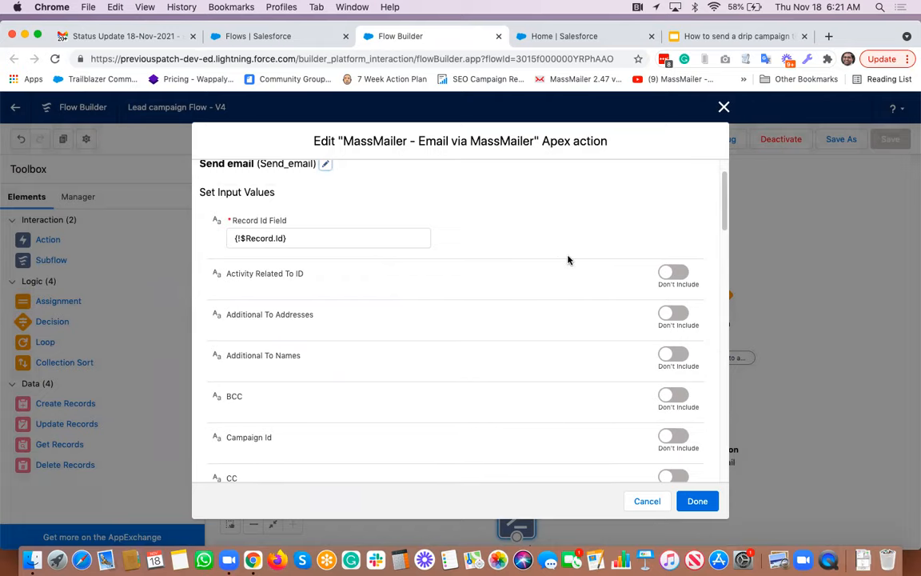
scroll(568, 259, down, 2)
scroll(568, 260, up, 2)
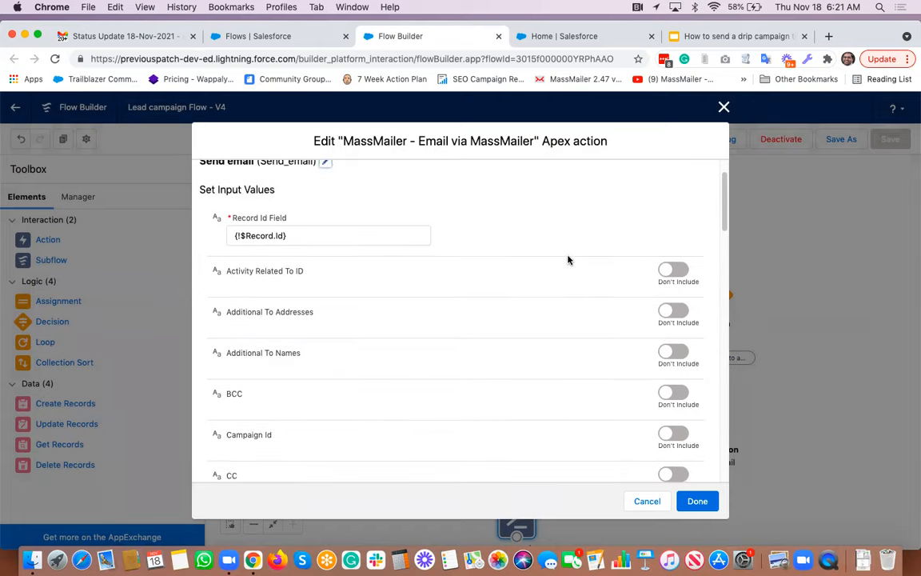
scroll(569, 260, down, 2)
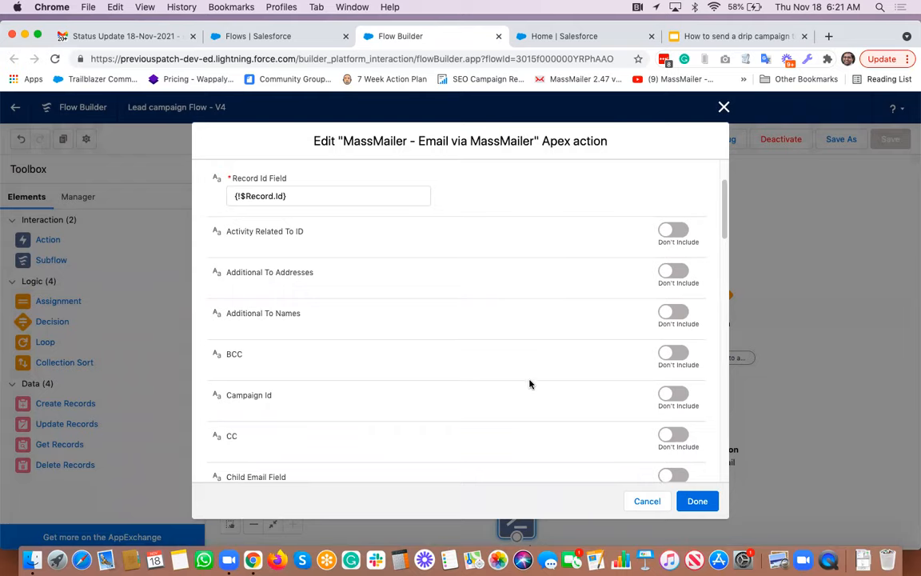
scroll(530, 385, down, 2)
scroll(530, 384, down, 5)
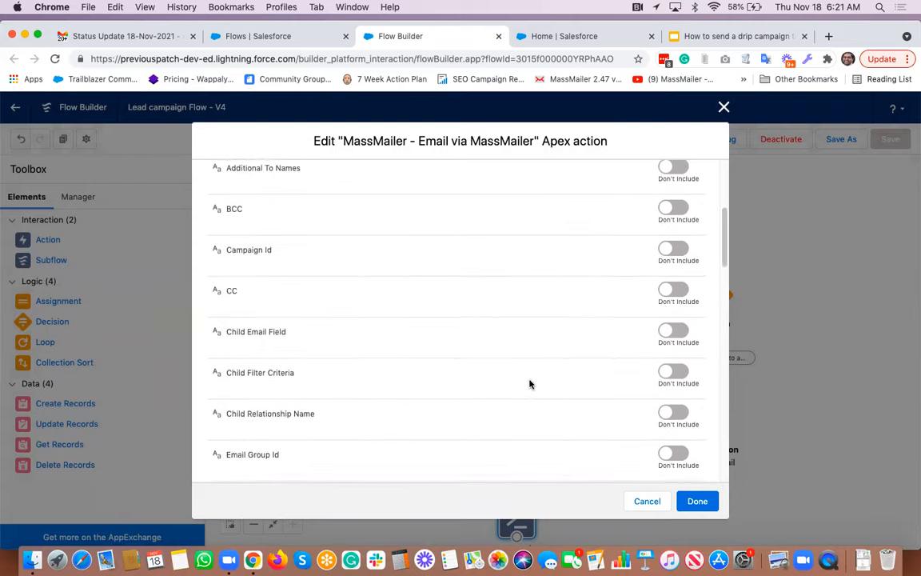
scroll(530, 385, down, 5)
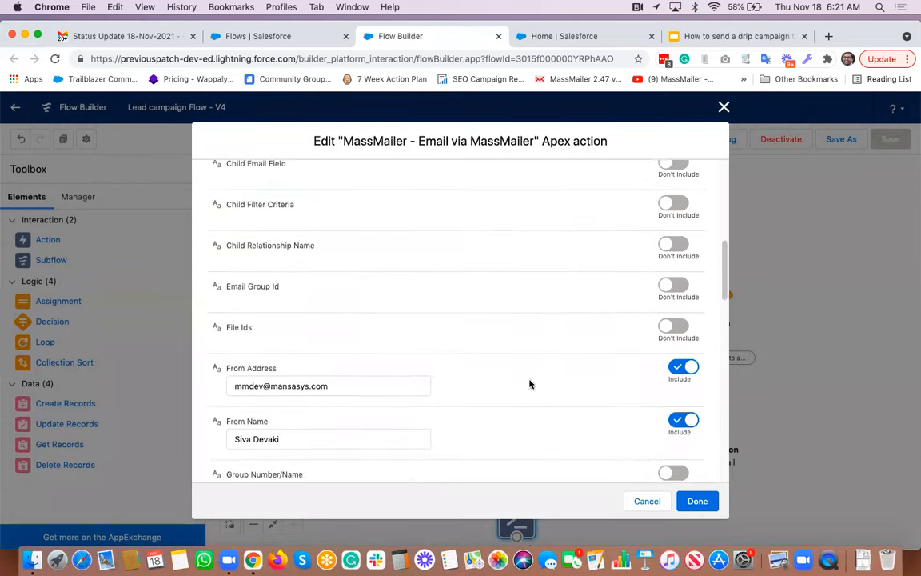
scroll(529, 385, down, 2)
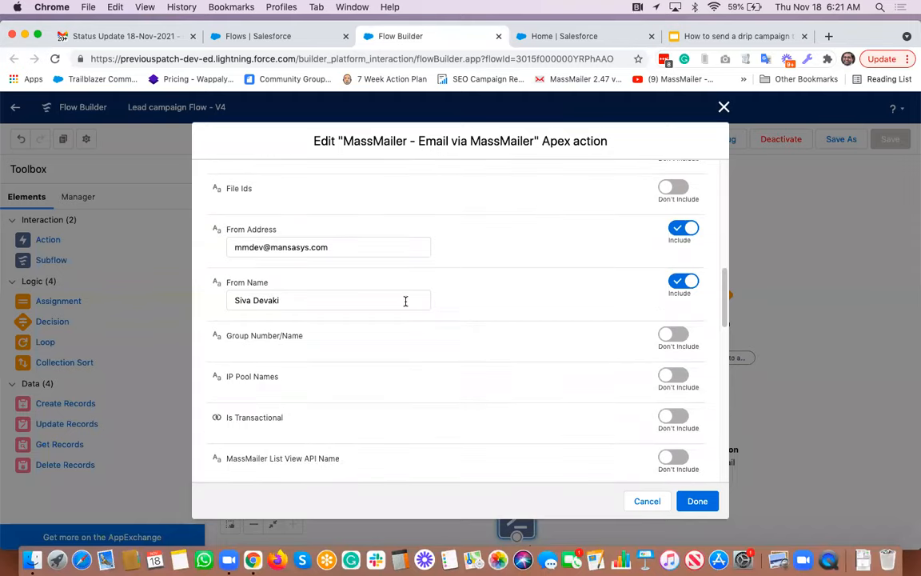
scroll(353, 270, down, 2)
scroll(409, 289, down, 10)
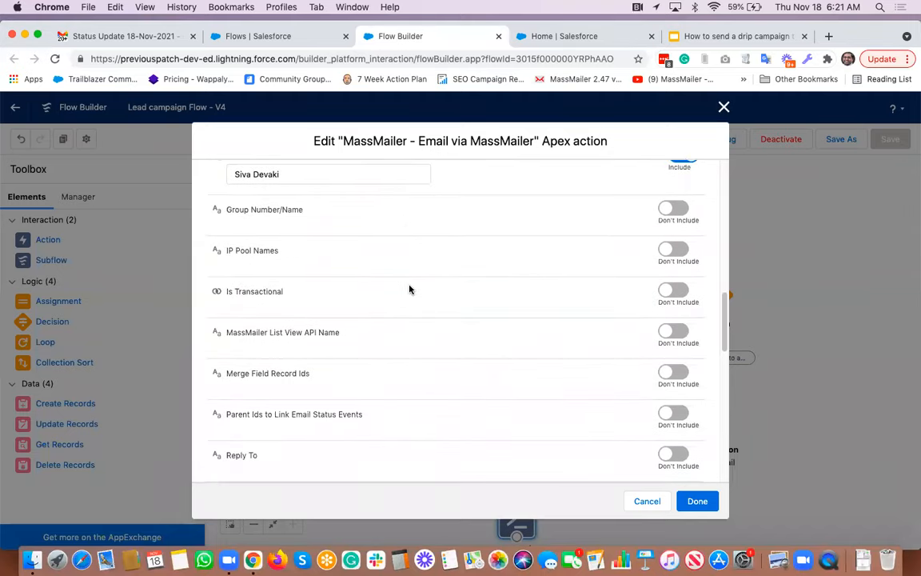
scroll(409, 288, down, 8)
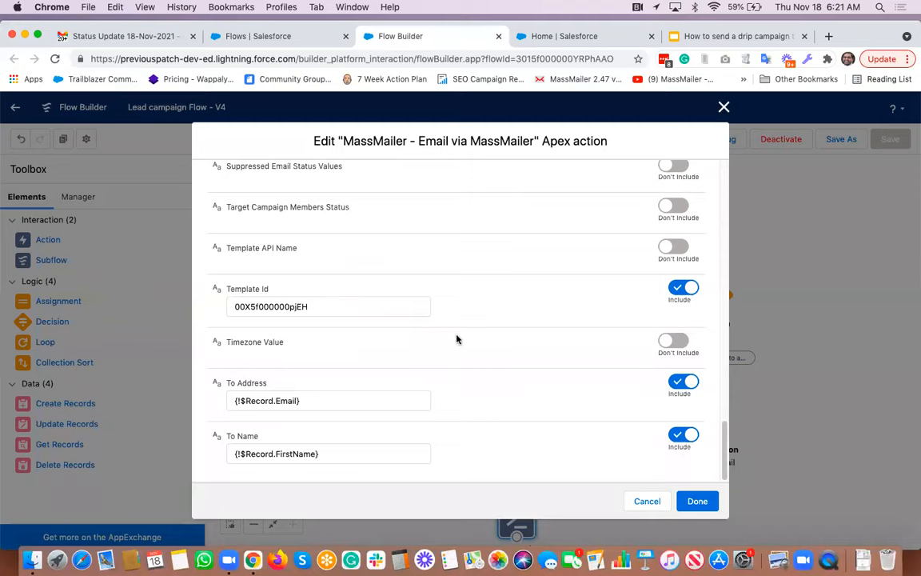
Step: Recheck the first Send email action's Record Id, From Address, From Name, Template Id and To inputs, and cancel out of it
scroll(456, 339, up, 7)
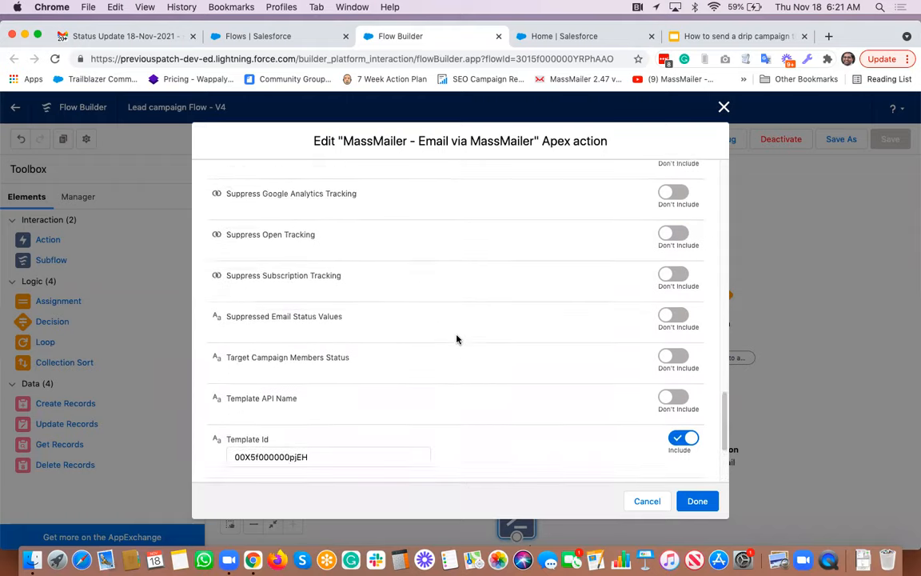
scroll(457, 339, up, 12)
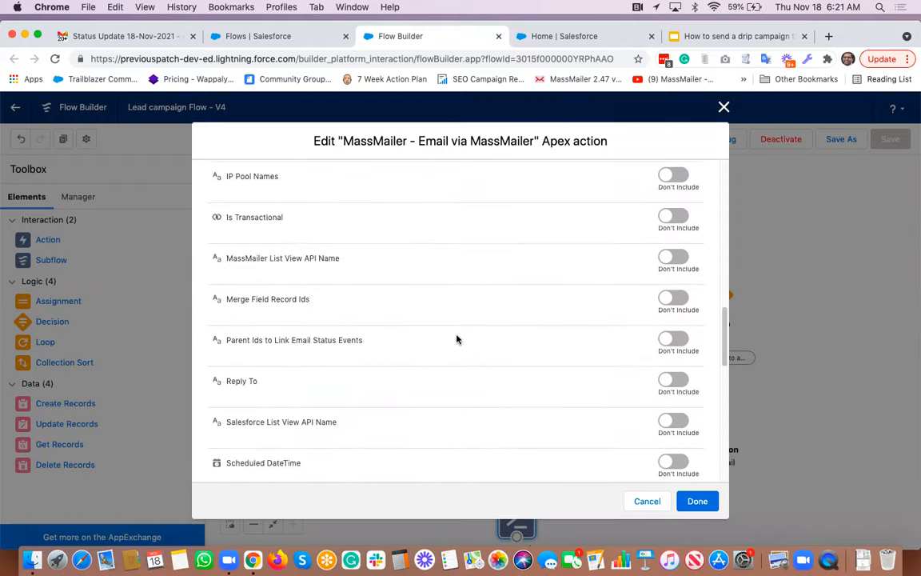
scroll(456, 339, up, 7)
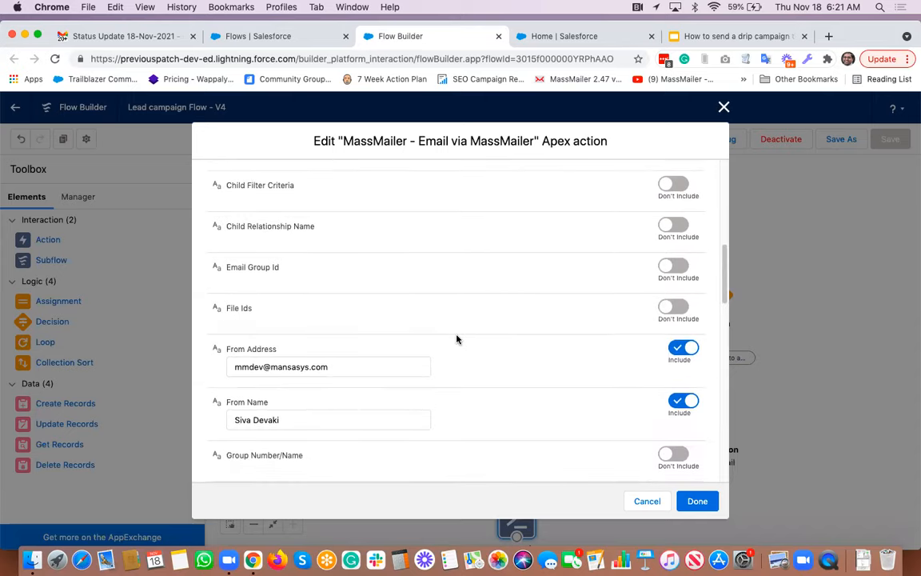
scroll(457, 338, up, 6)
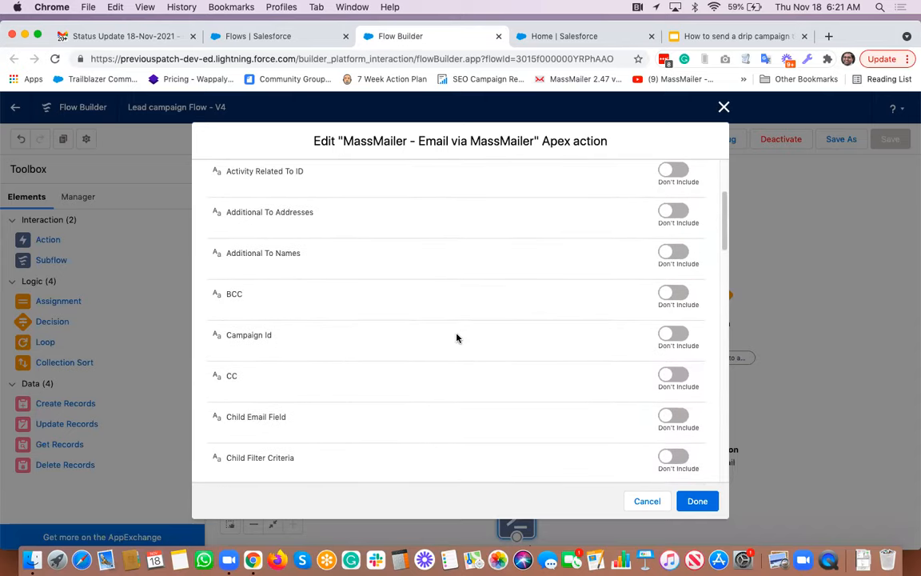
scroll(457, 338, up, 1)
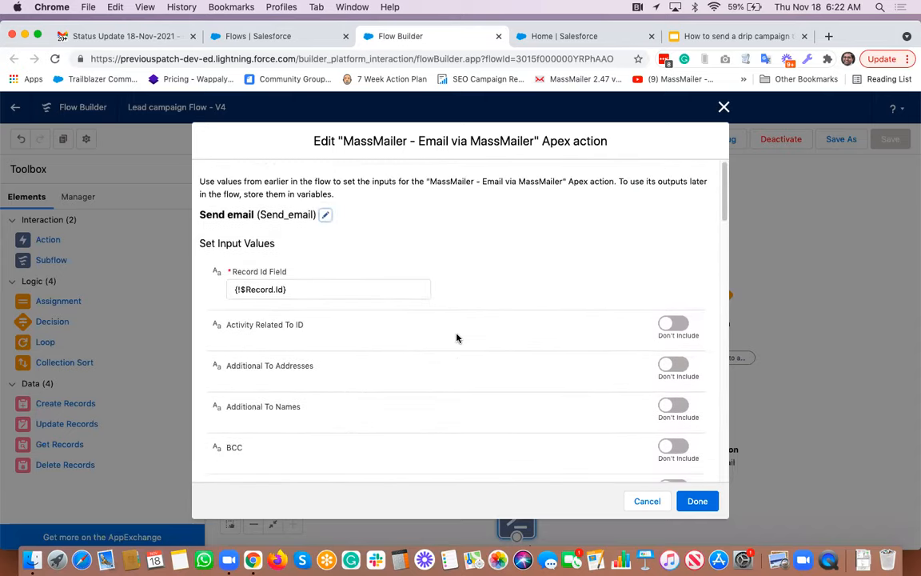
scroll(567, 259, down, 20)
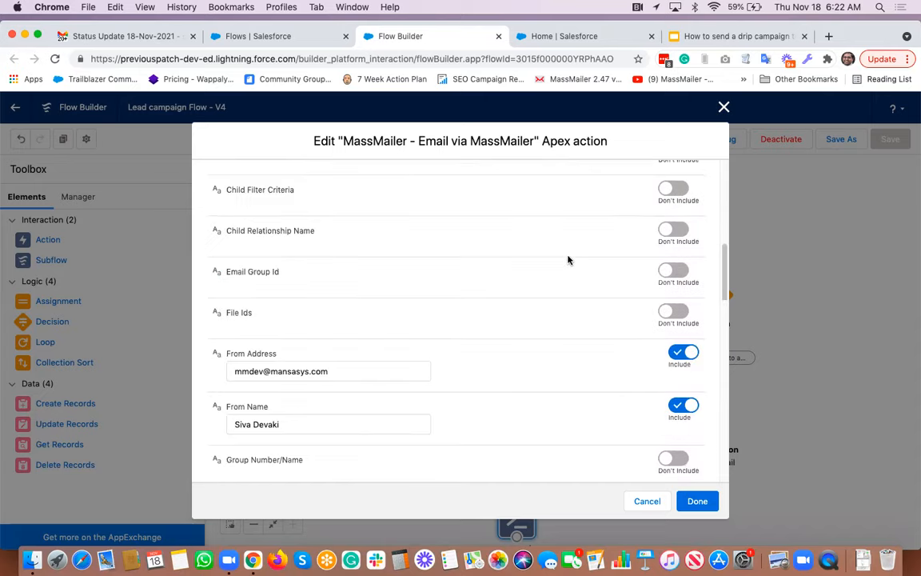
scroll(567, 259, down, 5)
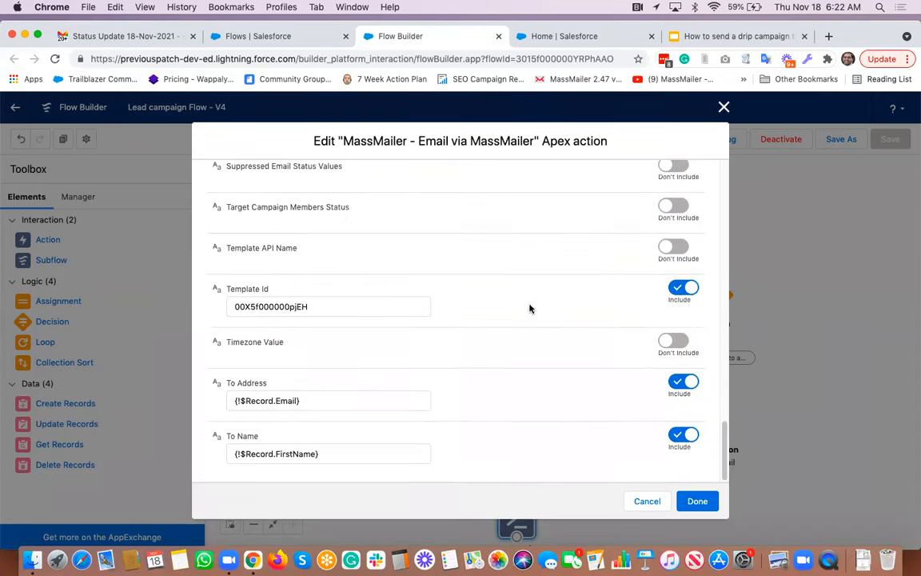
click(647, 502)
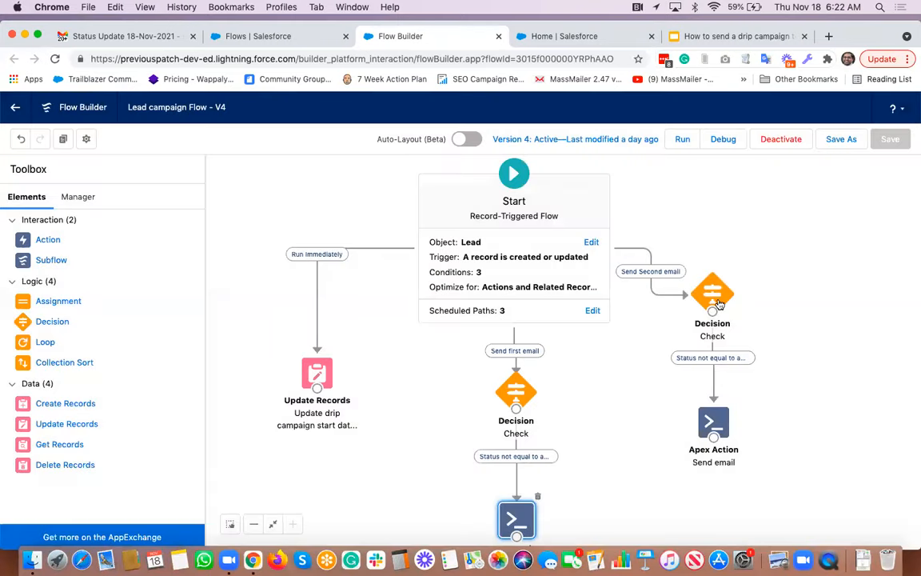
Step: Review the Check decision and the Send email Apex action's template and recipient inputs under Send Second email, cancelling out of each
double_click(714, 296)
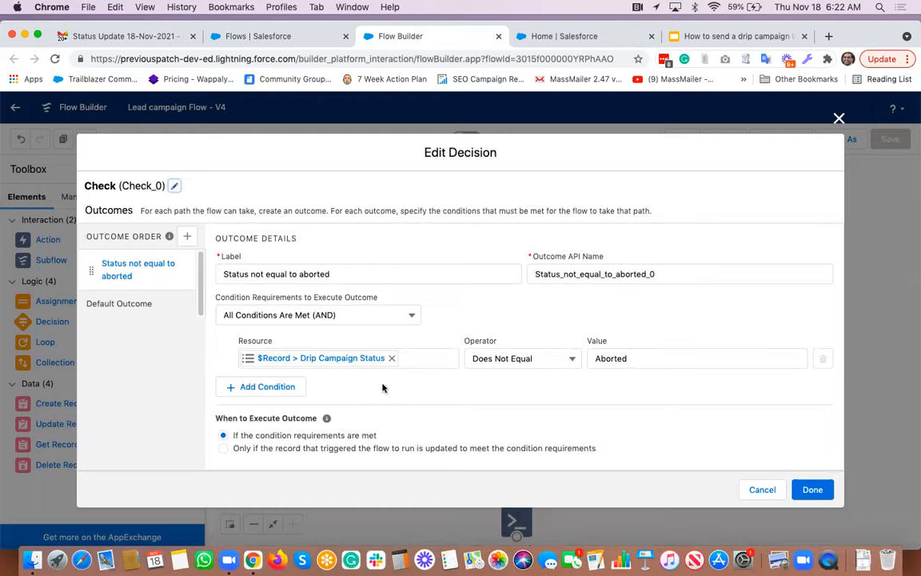
click(762, 493)
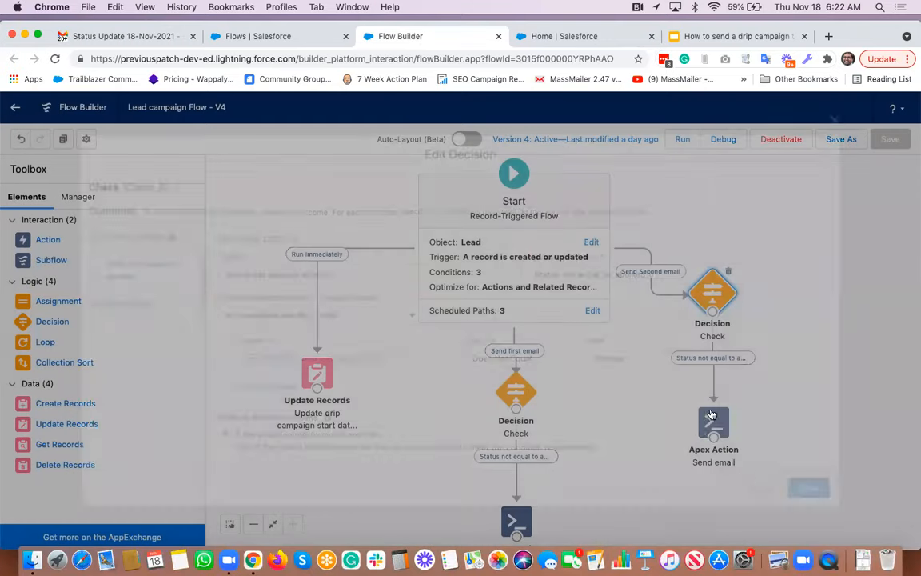
double_click(714, 426)
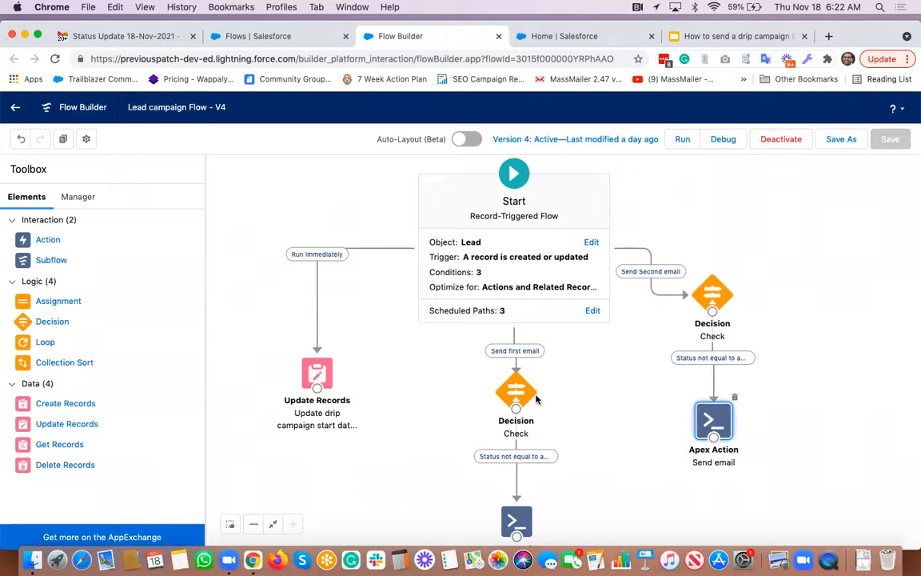
scroll(450, 346, down, 10)
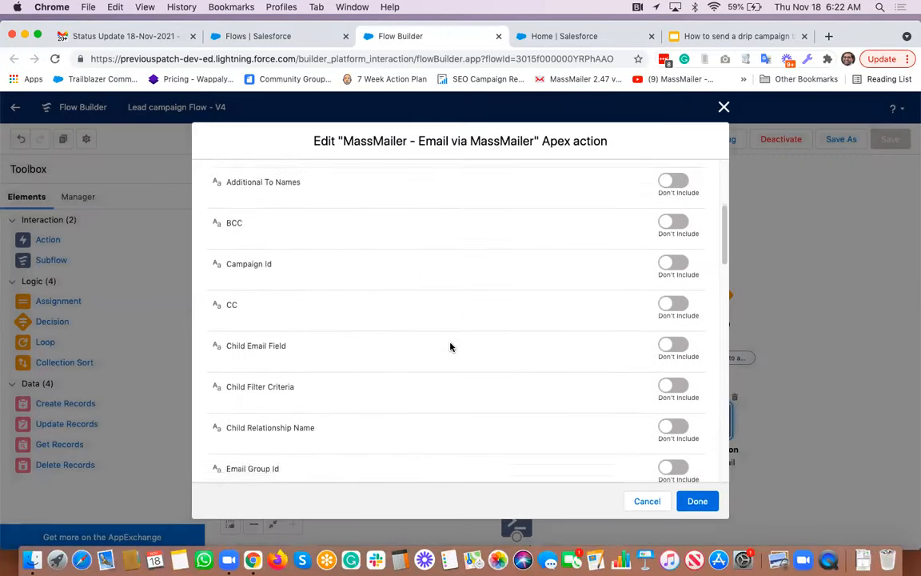
scroll(451, 346, down, 15)
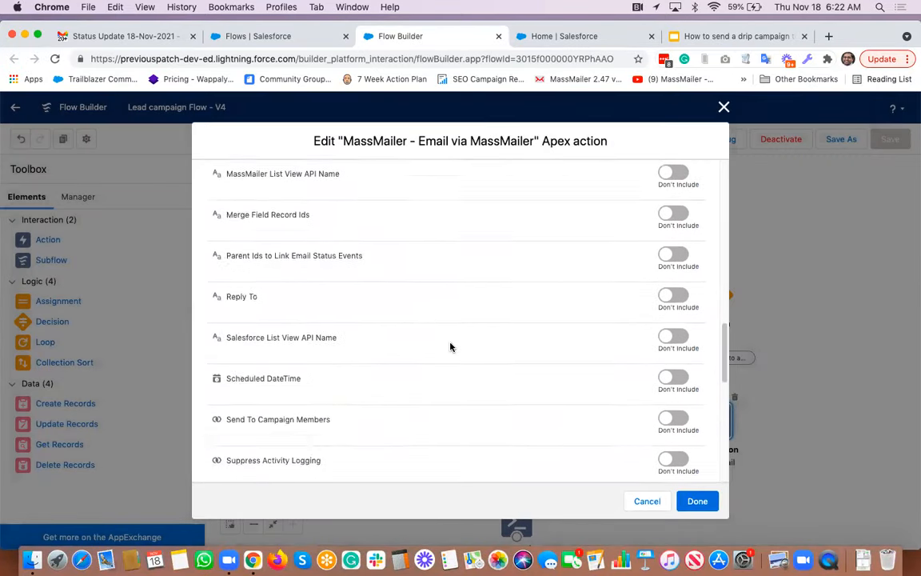
scroll(450, 346, down, 5)
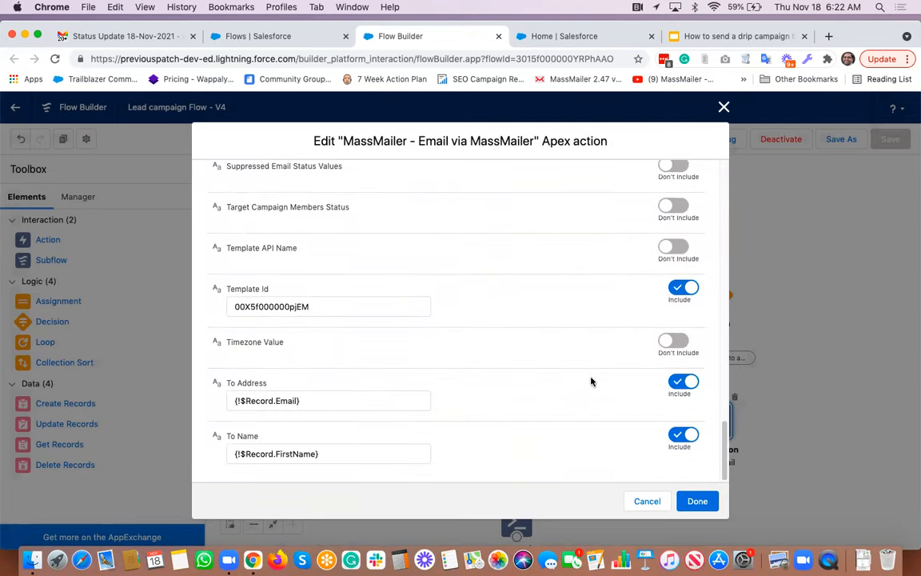
click(653, 504)
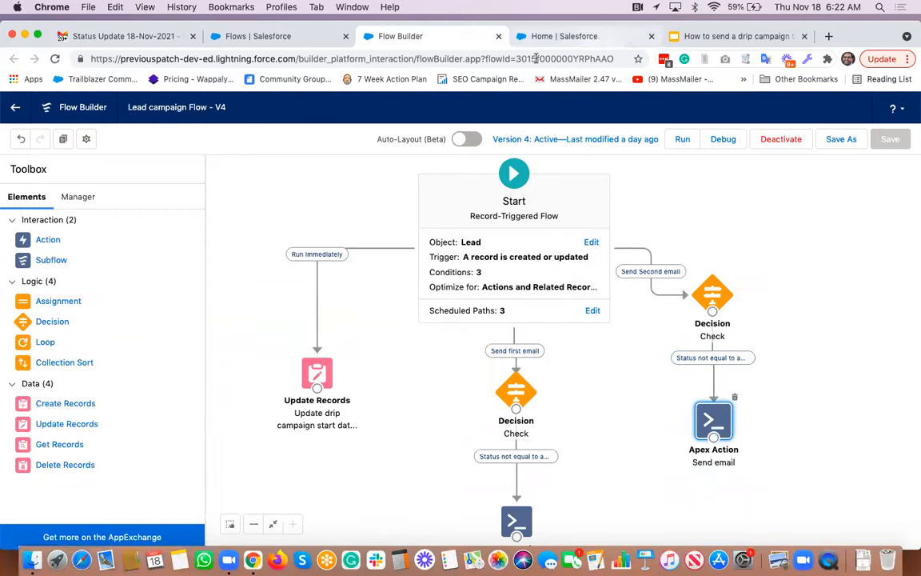
Step: Switch to the browser tab with Salesforce Setup Home, search the available apps for "sales" and open the Sales app
click(547, 36)
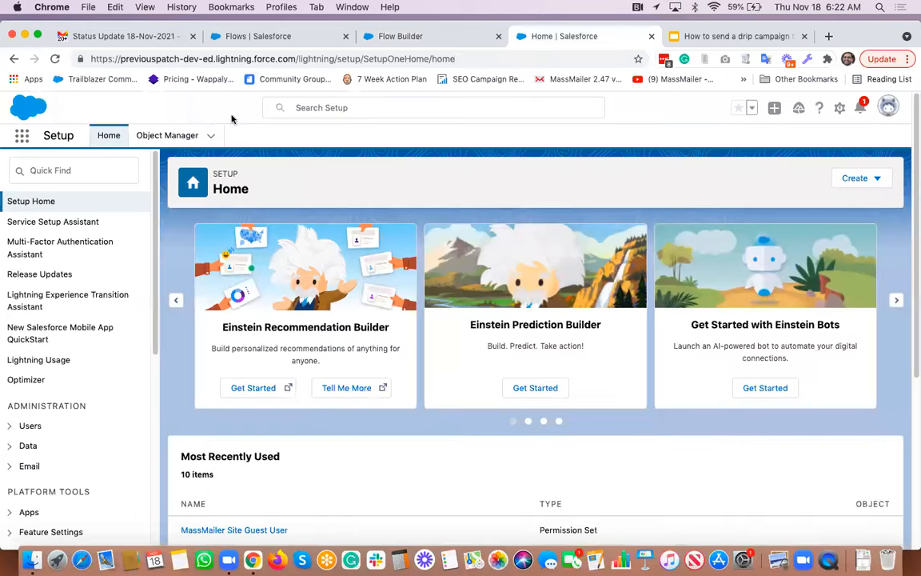
click(22, 138)
text(saes)
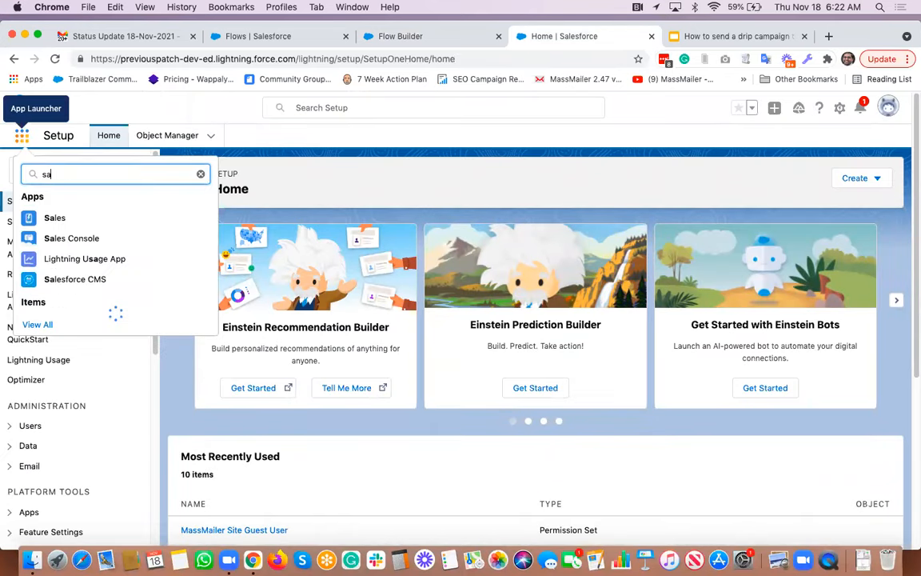
key(BackSpace)
key(BackSpace)
text(les)
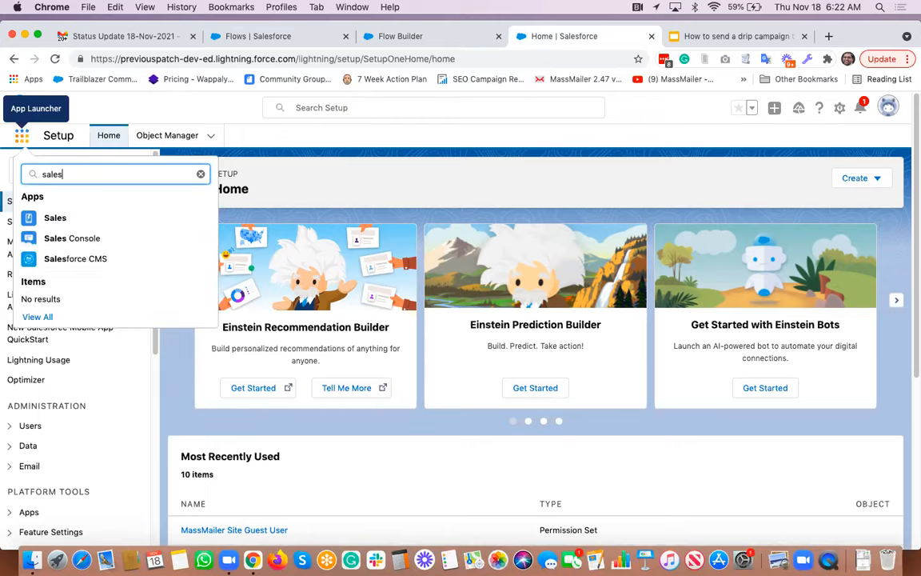
click(44, 217)
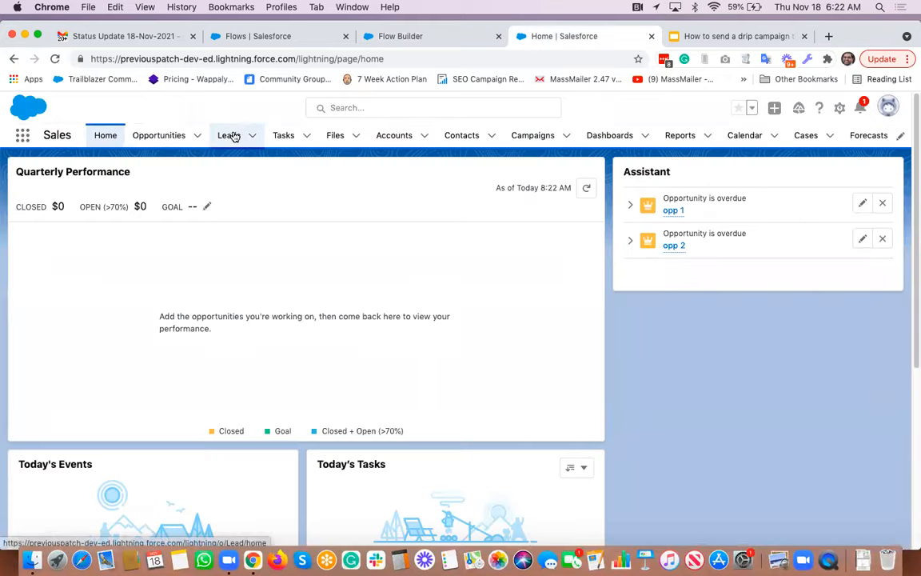
Step: Open the Test Lead 2 lead and examine the drip campaign type, status and start date fields in its details
click(228, 135)
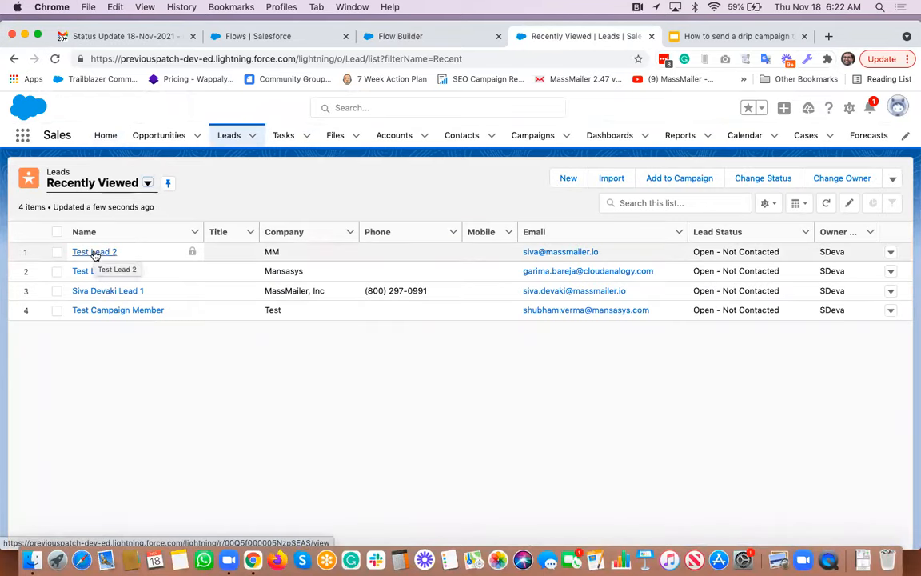
click(95, 252)
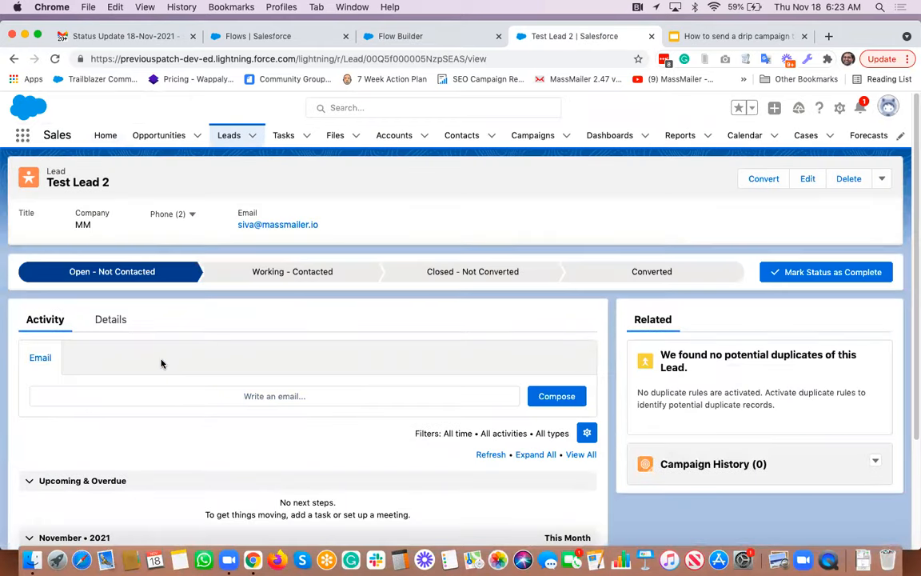
click(109, 322)
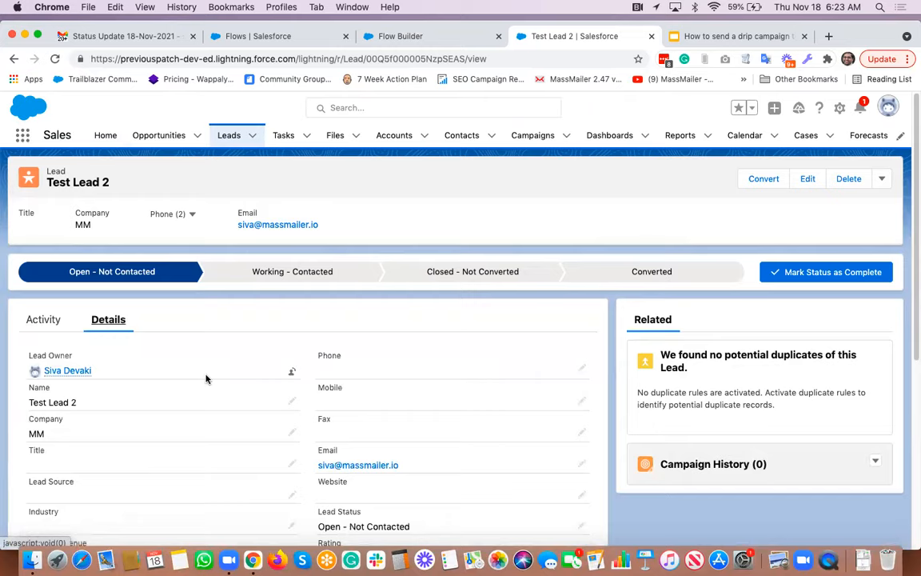
scroll(206, 378, down, 2)
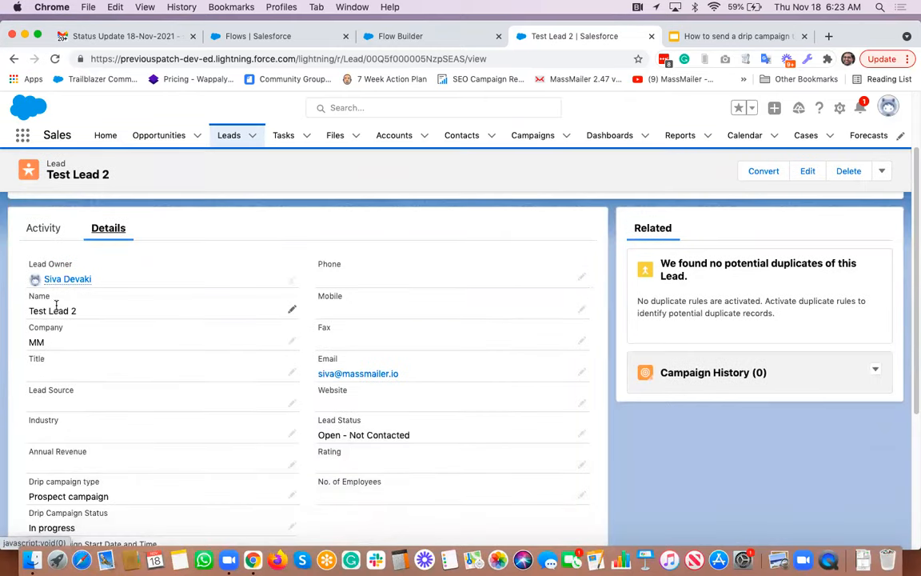
scroll(189, 394, down, 2)
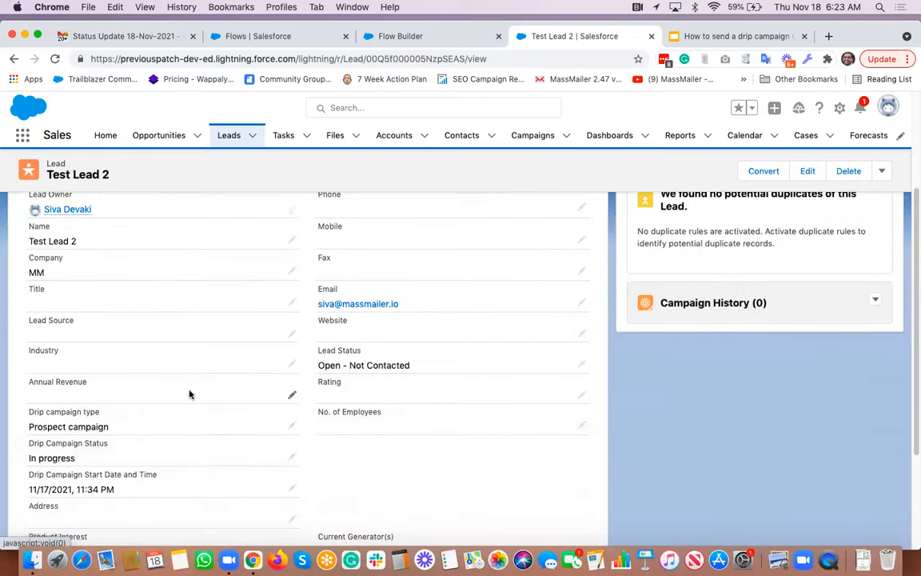
scroll(189, 394, down, 3)
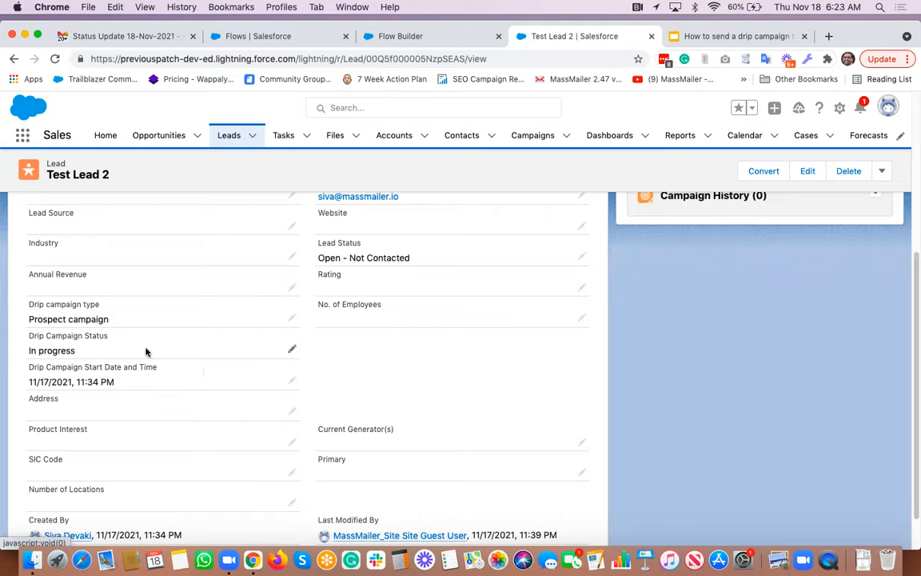
Step: Examine the available options for Drip campaign type and Drip Campaign Status on Test Lead 2, and cancel the edit without saving
click(293, 319)
click(232, 335)
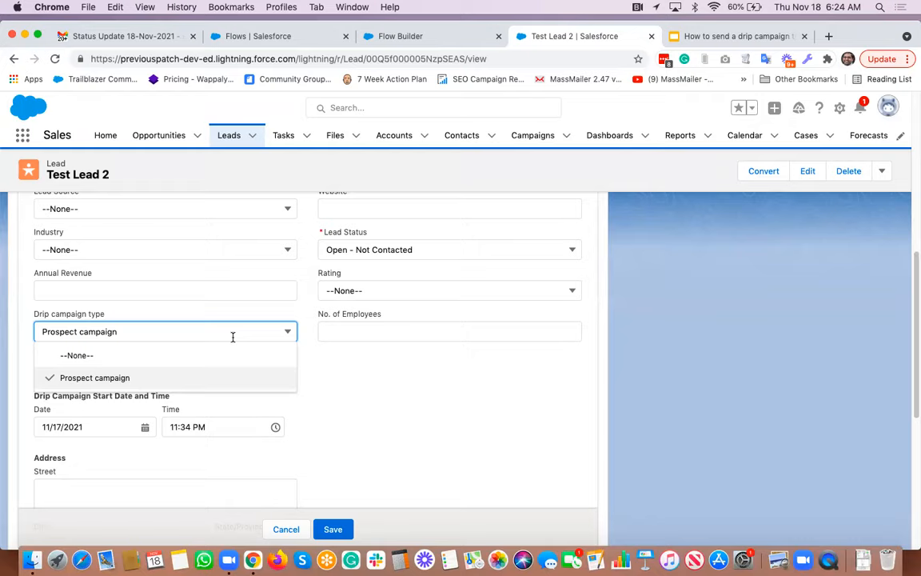
click(158, 332)
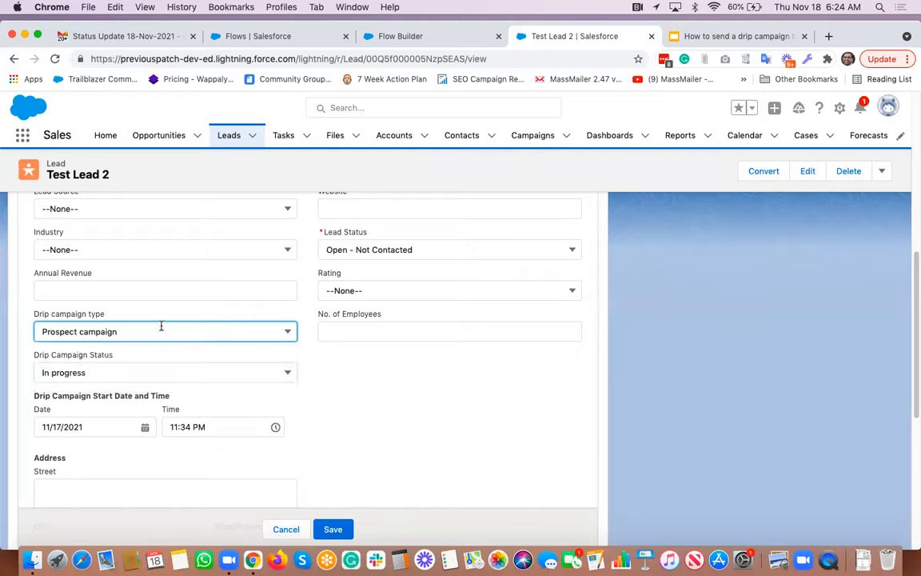
click(221, 376)
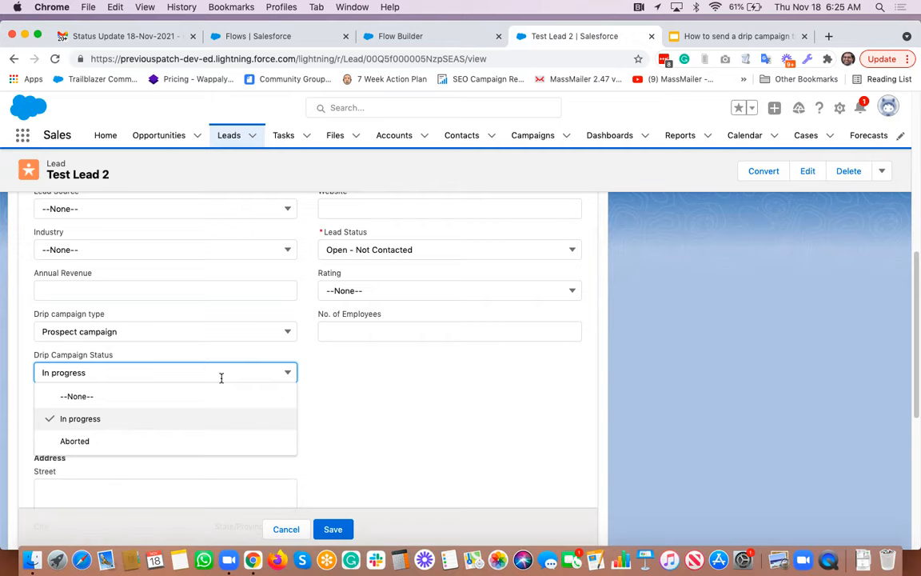
click(220, 377)
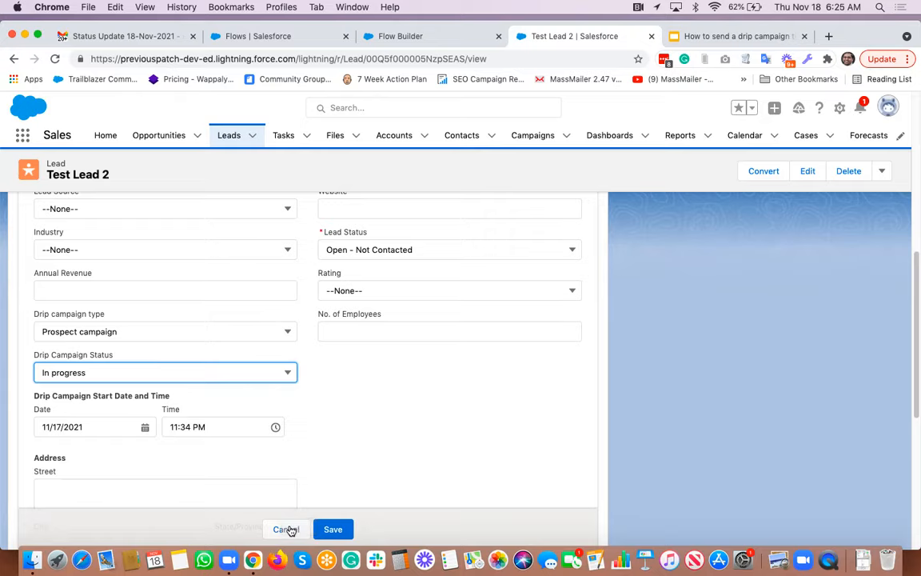
scroll(352, 376, up, 10)
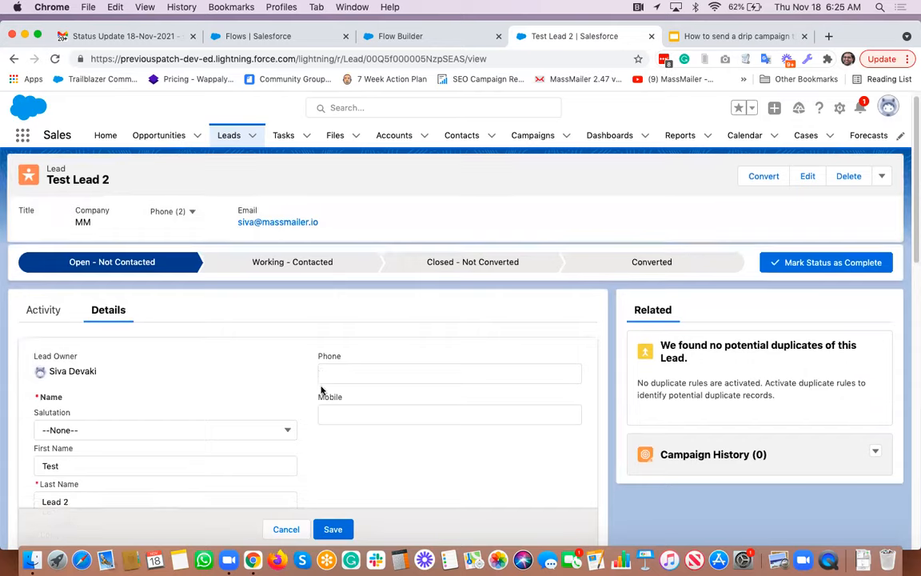
scroll(70, 373, down, 2)
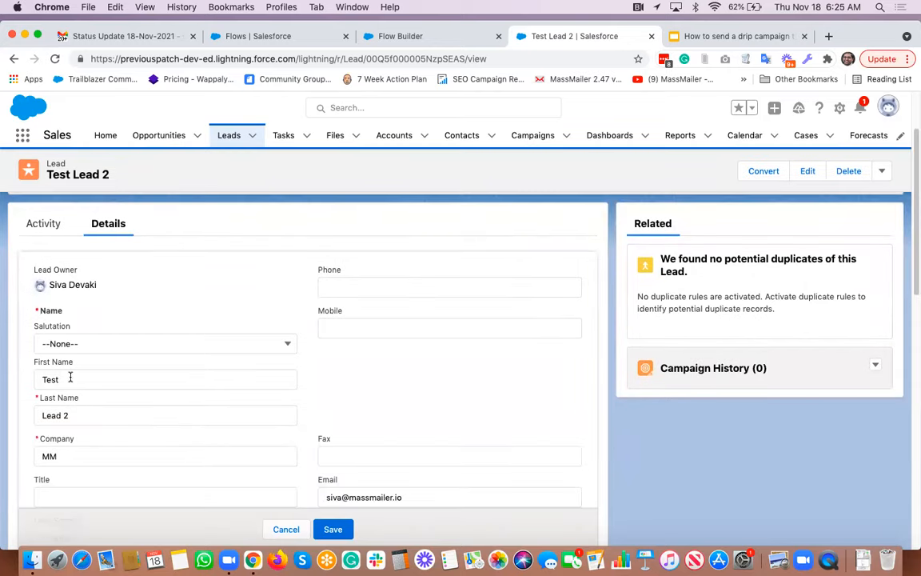
click(276, 529)
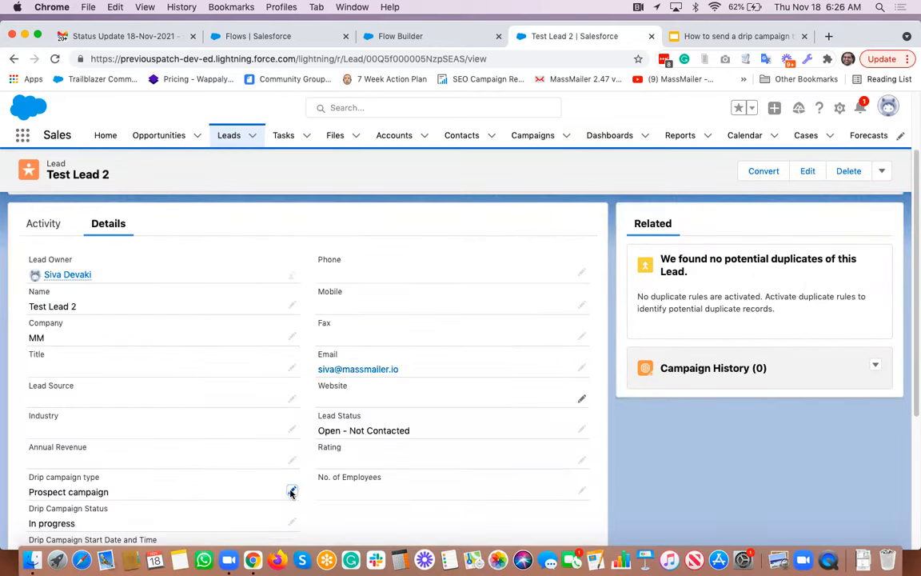
Step: Start a new lead from the Leads list with first name Test and last name Lead 3
click(226, 137)
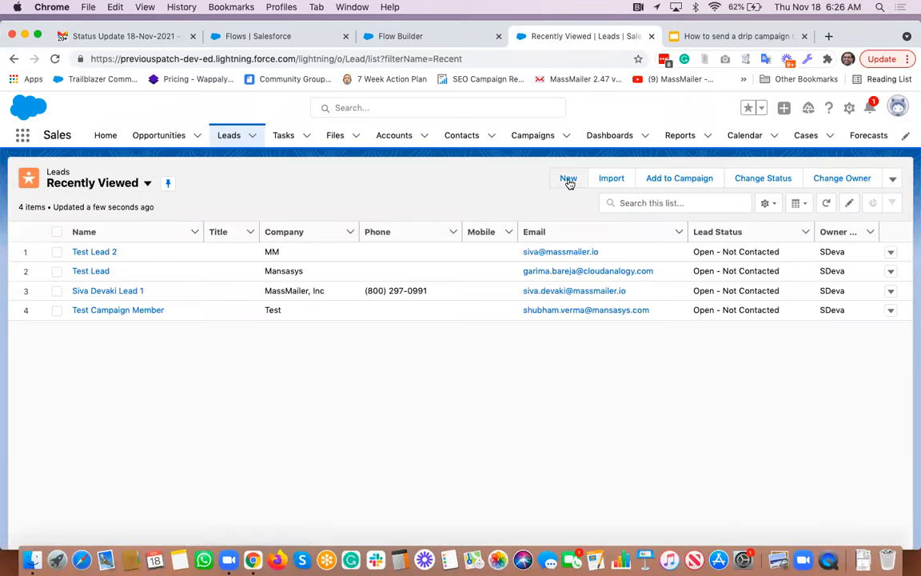
click(568, 179)
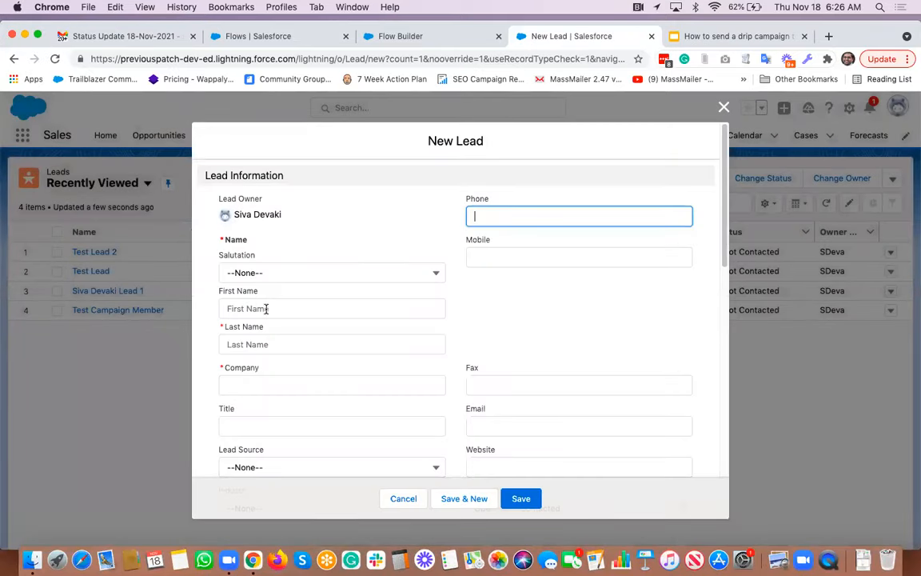
click(265, 309)
text(Test)
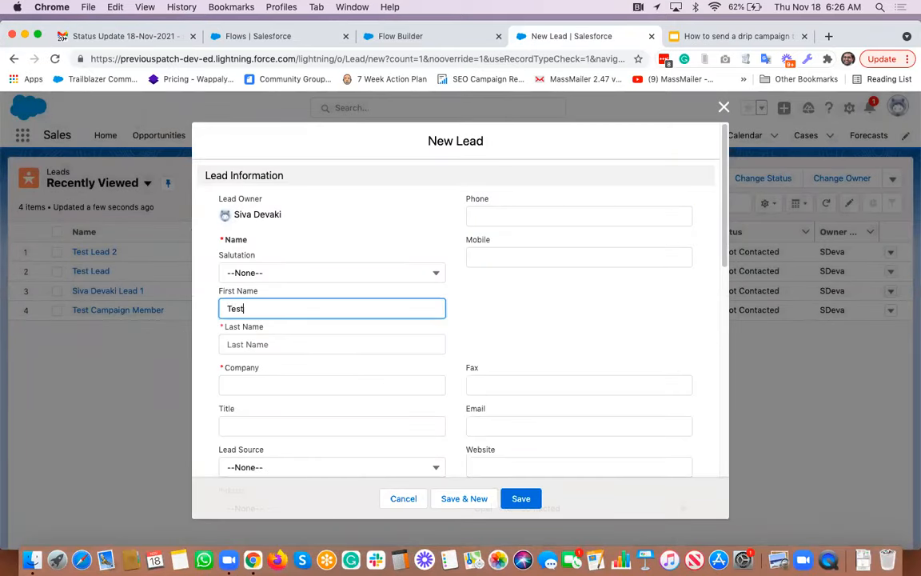
key(Tab)
text(Lead)
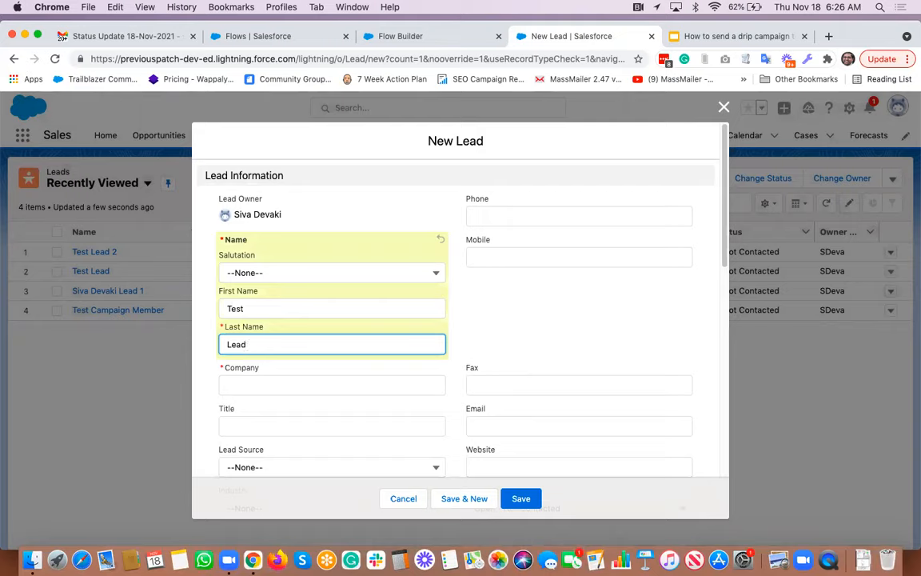
text( 3)
key(Tab)
key(Tab)
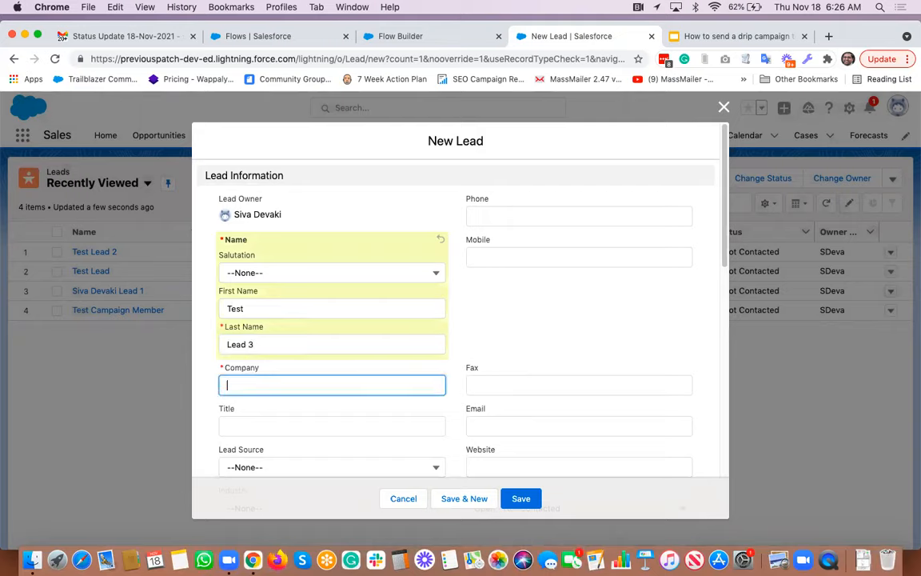
Step: Fill the new lead's company with MassMailer, Inc from the autofill suggestion, including its phone, email and address details
text(Ma)
key(Down)
key(Return)
key(Tab)
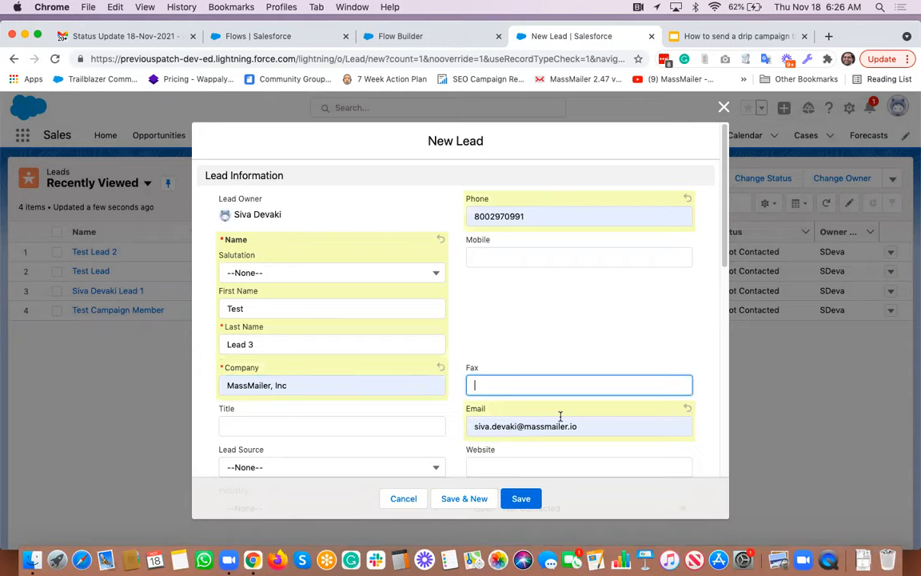
click(573, 352)
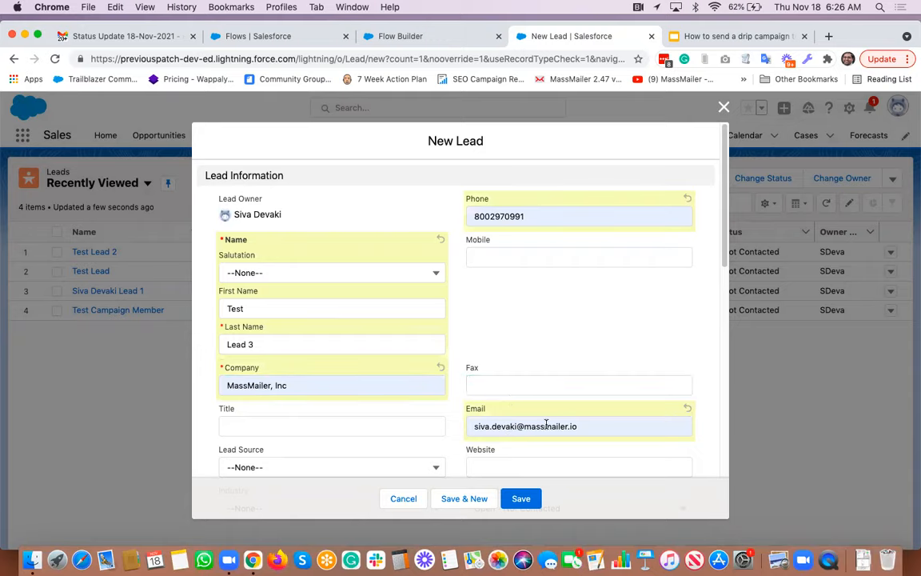
Step: Check the new lead's remaining fields, leaving the drip campaign fields empty, and save the lead
scroll(546, 423, down, 5)
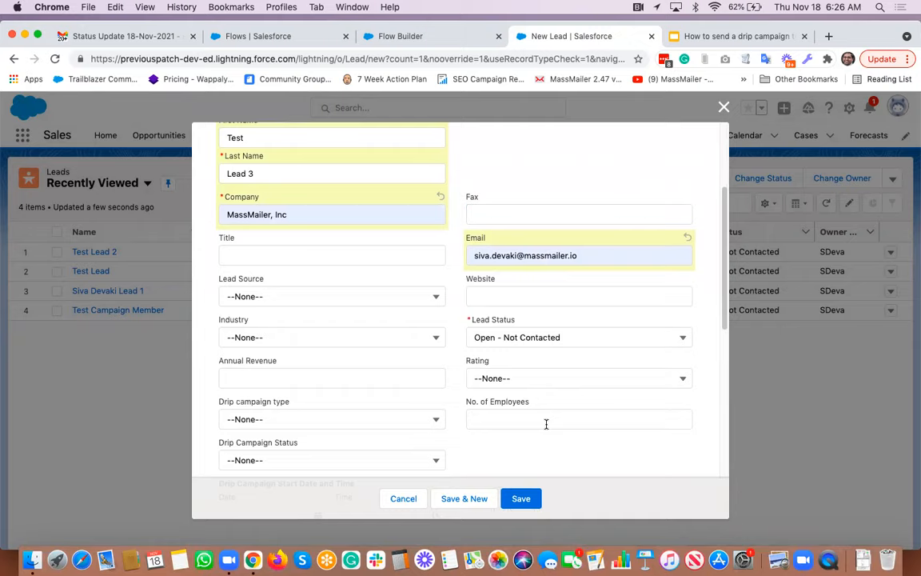
scroll(546, 423, down, 4)
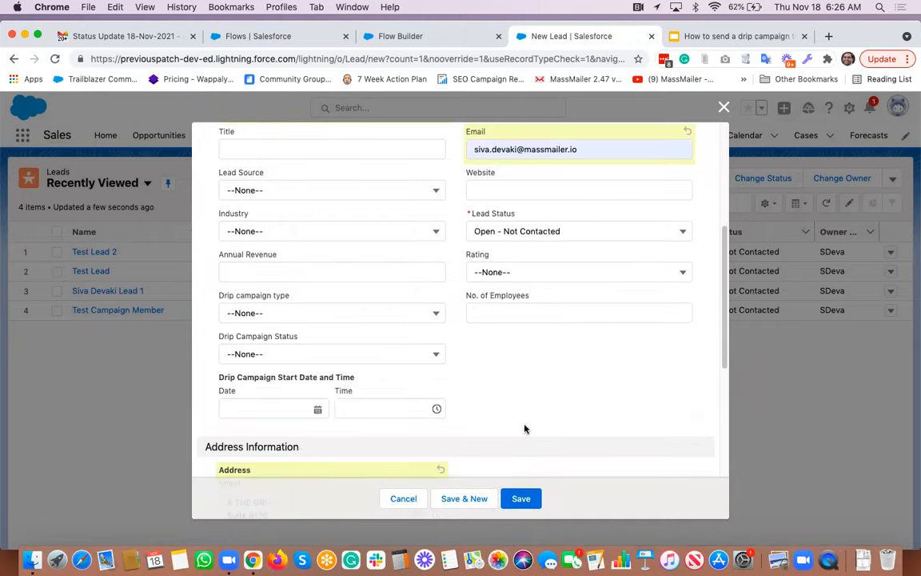
scroll(525, 428, down, 4)
scroll(525, 429, down, 1)
scroll(524, 429, up, 4)
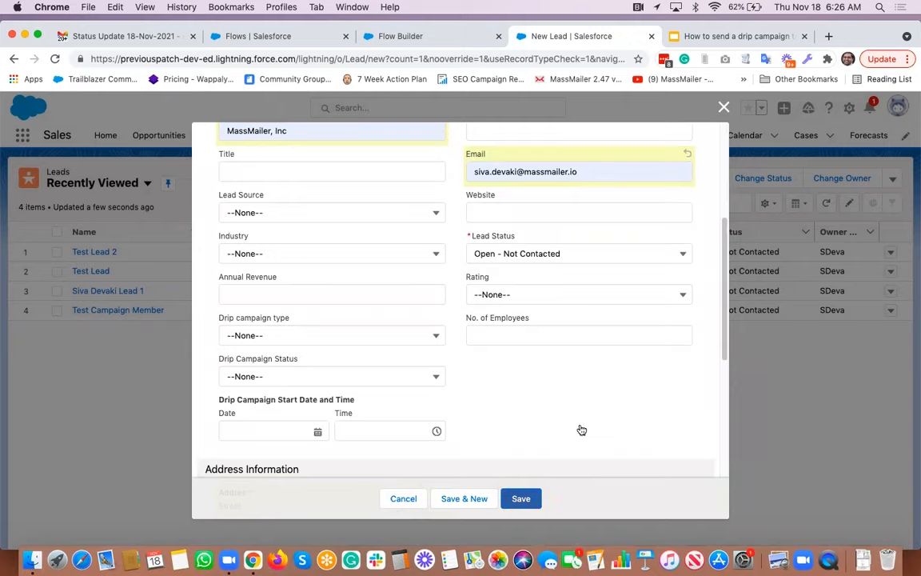
scroll(548, 409, up, 1)
scroll(547, 407, up, 4)
scroll(547, 407, down, 4)
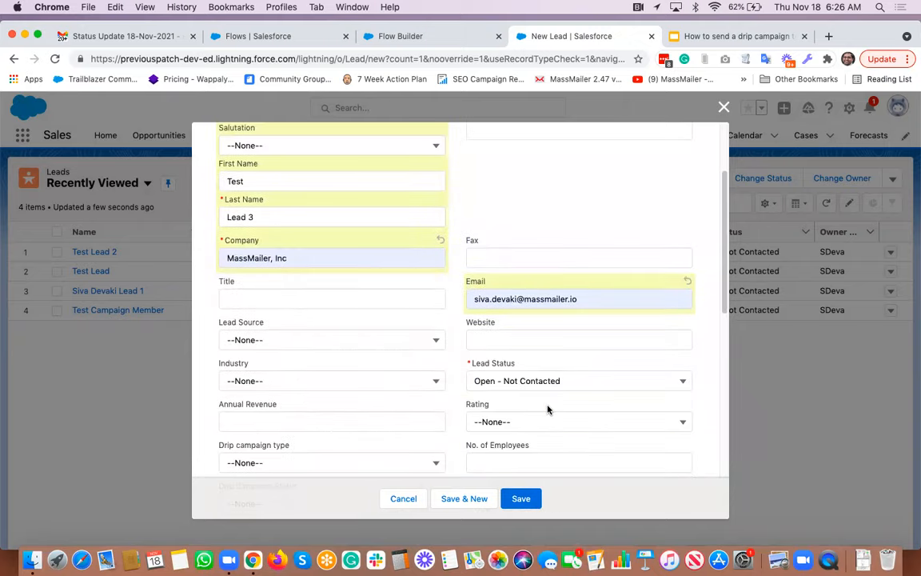
click(518, 498)
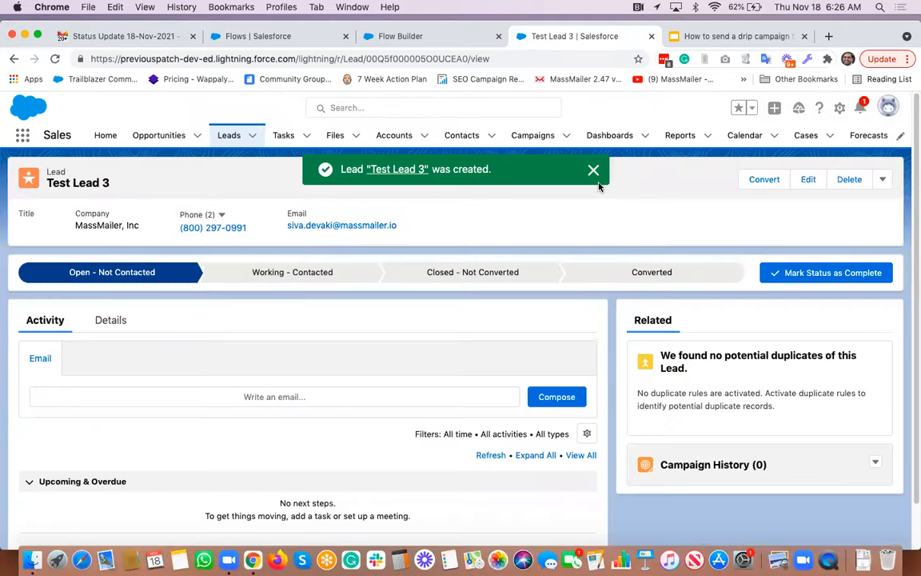
click(593, 172)
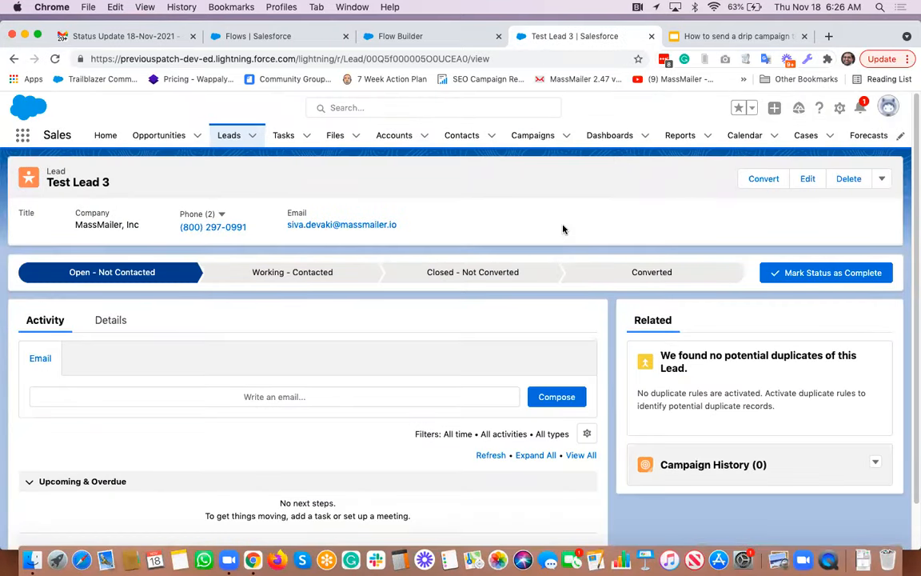
Step: In Test Lead 3's details, set Drip campaign type to Prospect campaign and Drip Campaign Status to In progress, and save the record
scroll(563, 230, down, 1)
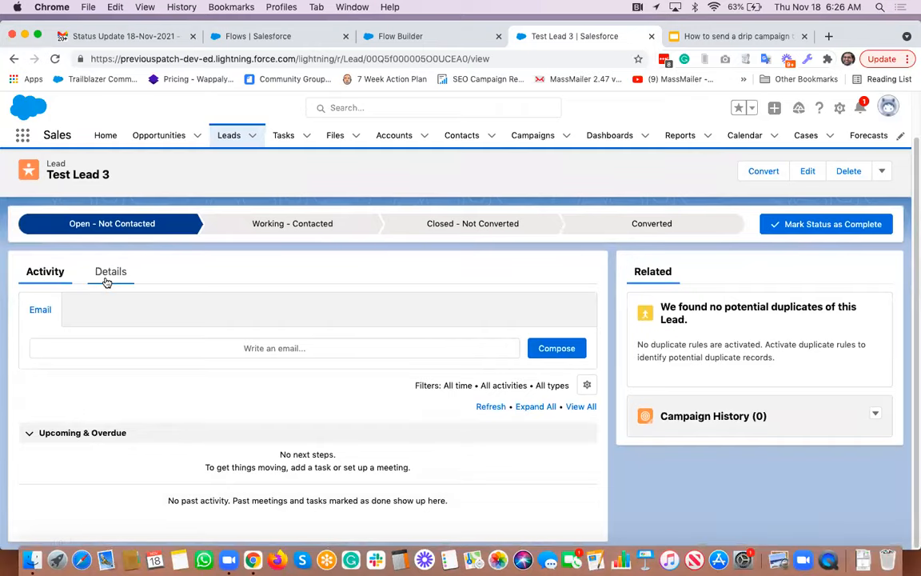
click(108, 276)
scroll(251, 374, down, 1)
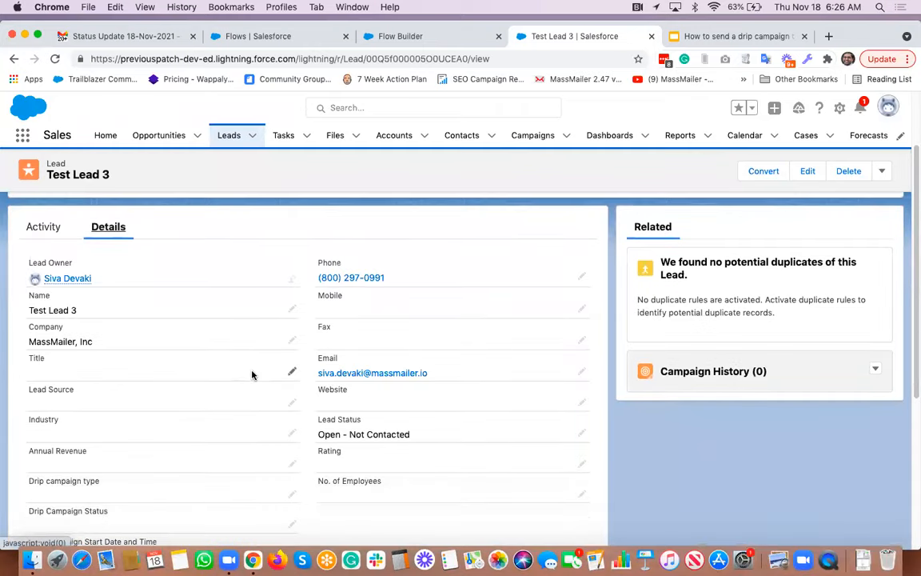
scroll(251, 374, down, 2)
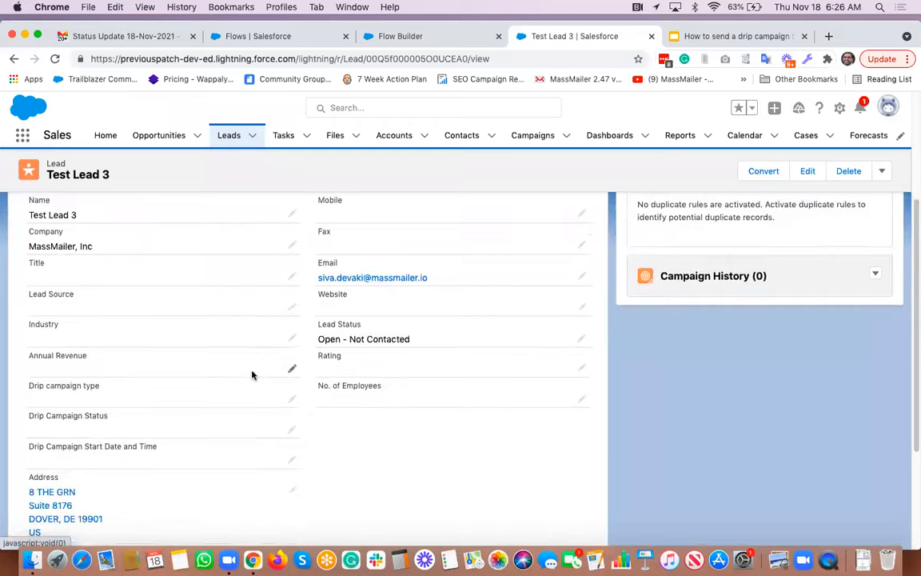
scroll(251, 374, down, 1)
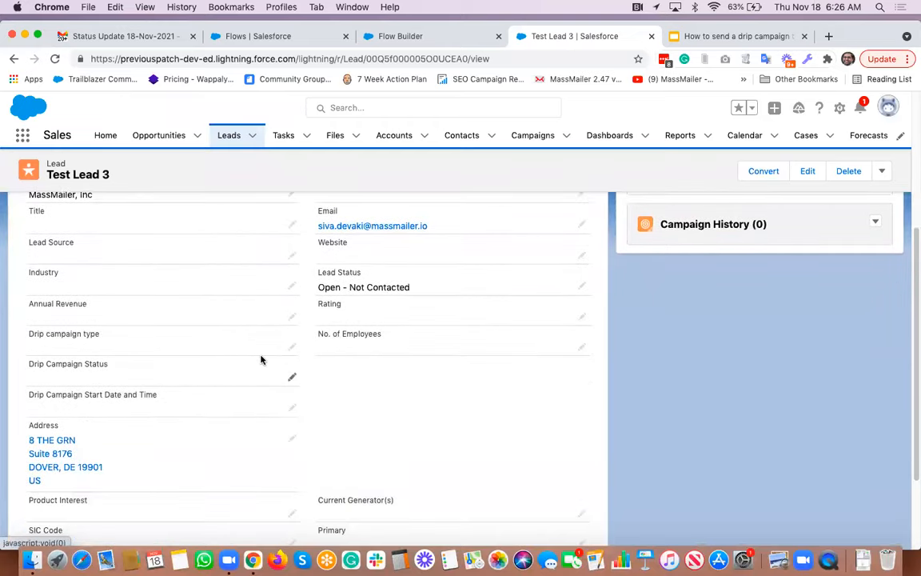
click(292, 348)
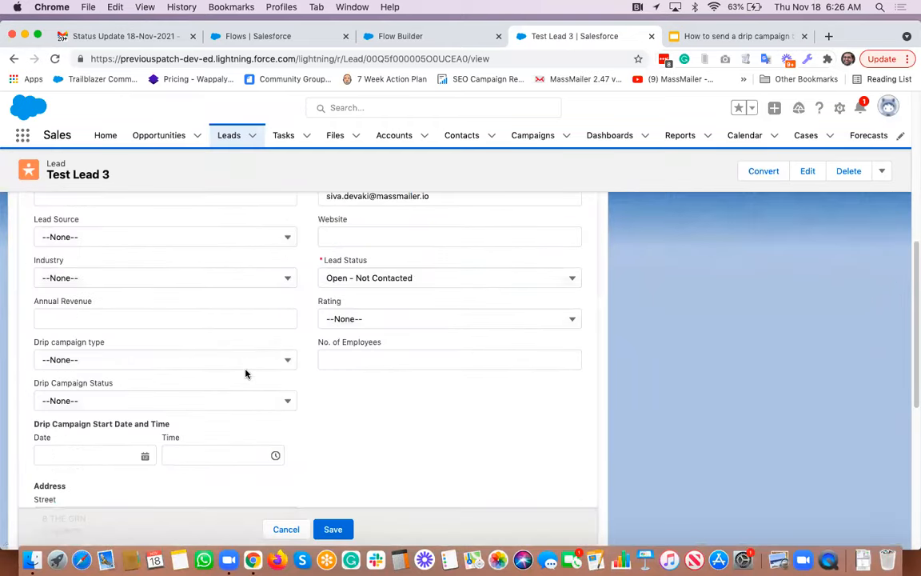
click(226, 360)
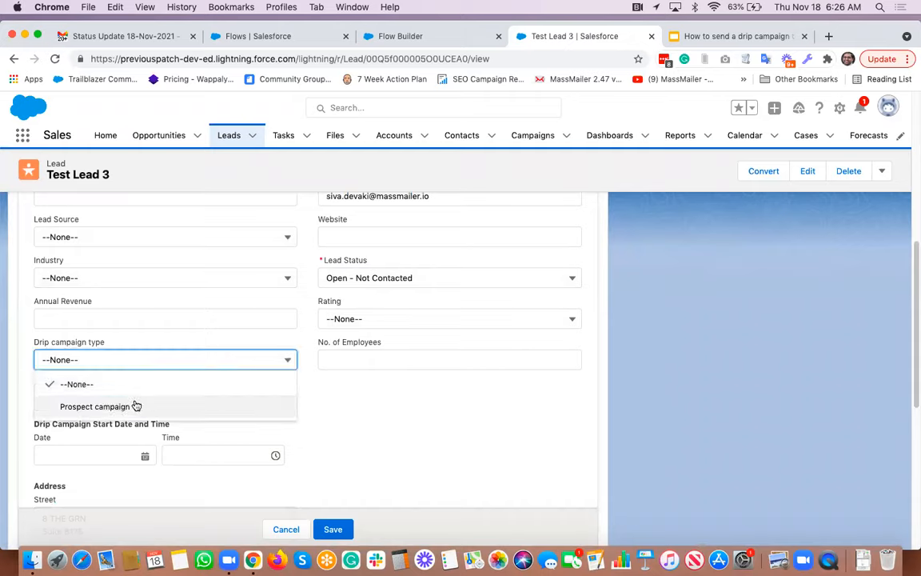
click(135, 404)
click(145, 400)
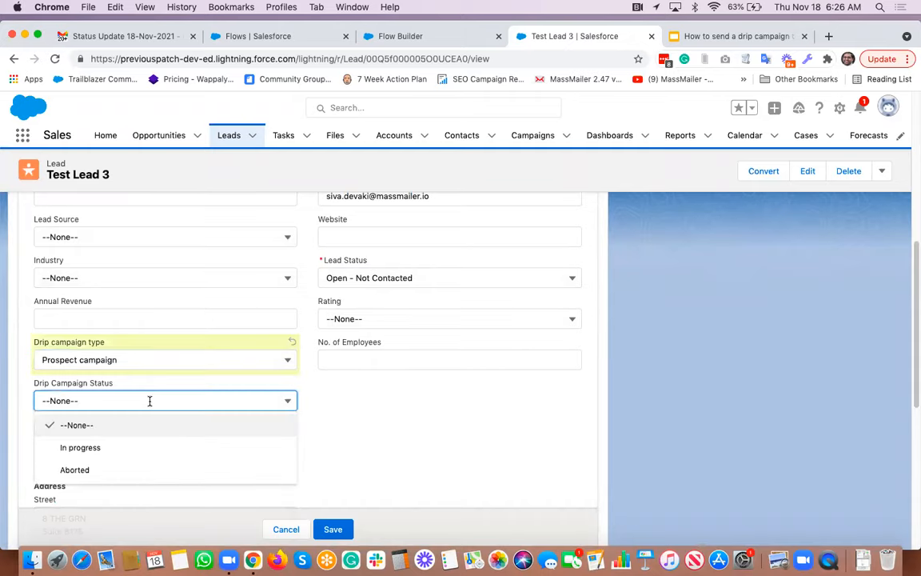
click(101, 447)
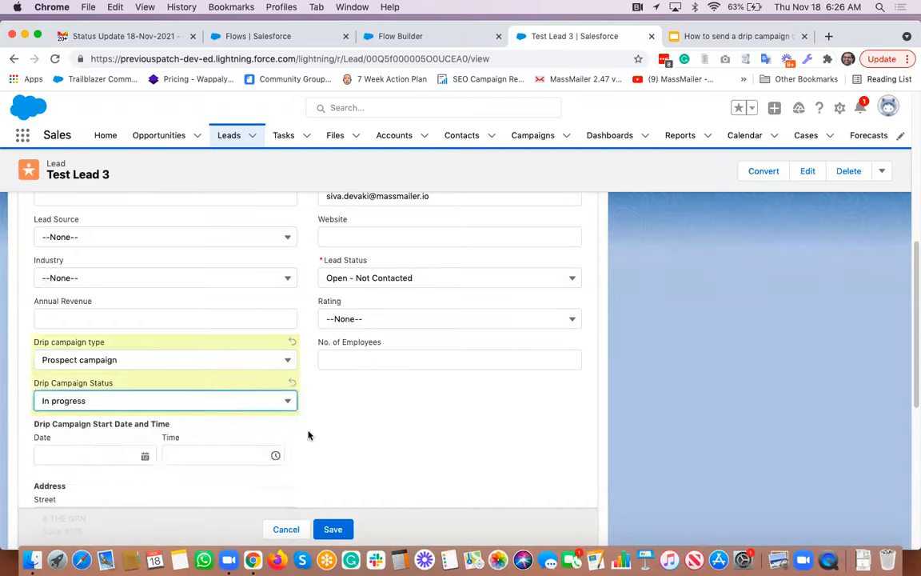
scroll(308, 434, down, 2)
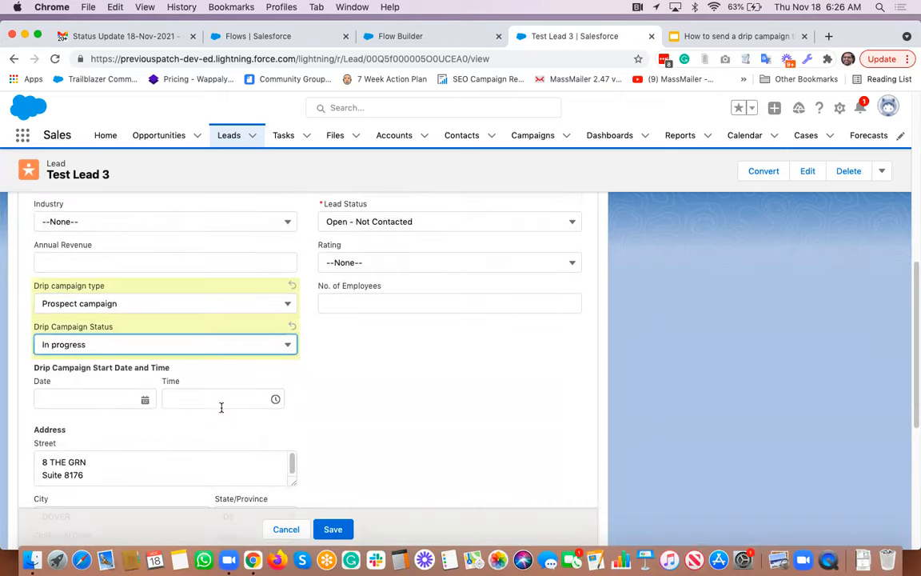
click(336, 535)
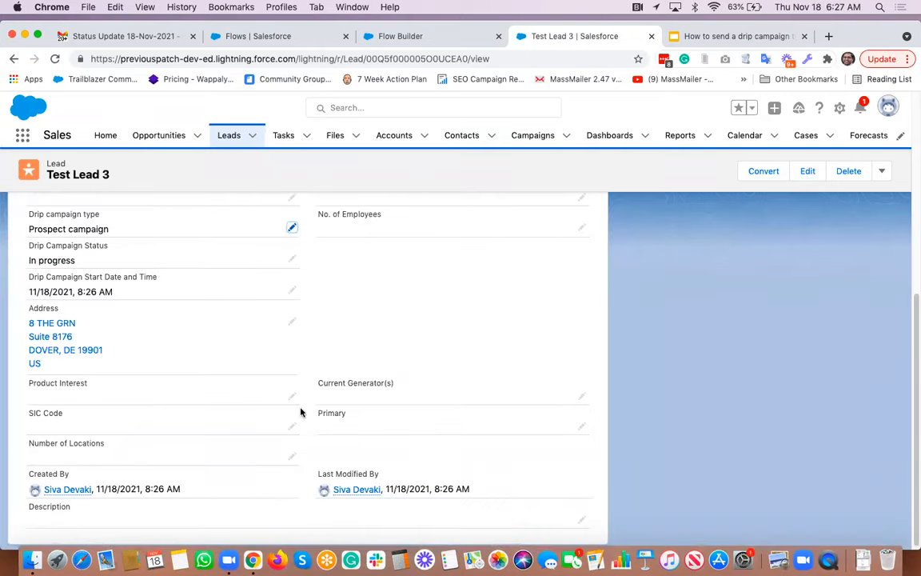
Step: Review the saved drip campaign type, status and start date on Test Lead 3, and return to the Leads list
scroll(301, 412, up, 1)
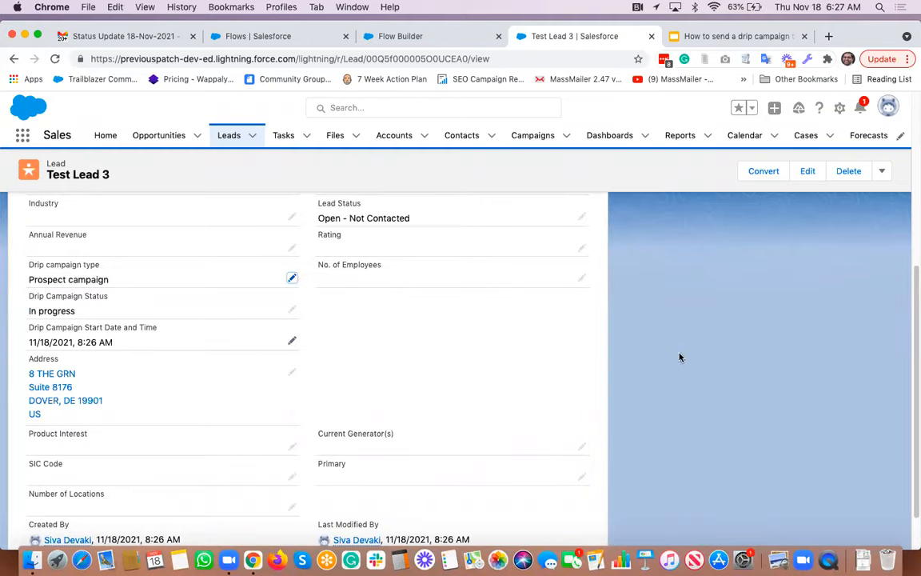
scroll(713, 350, up, 1)
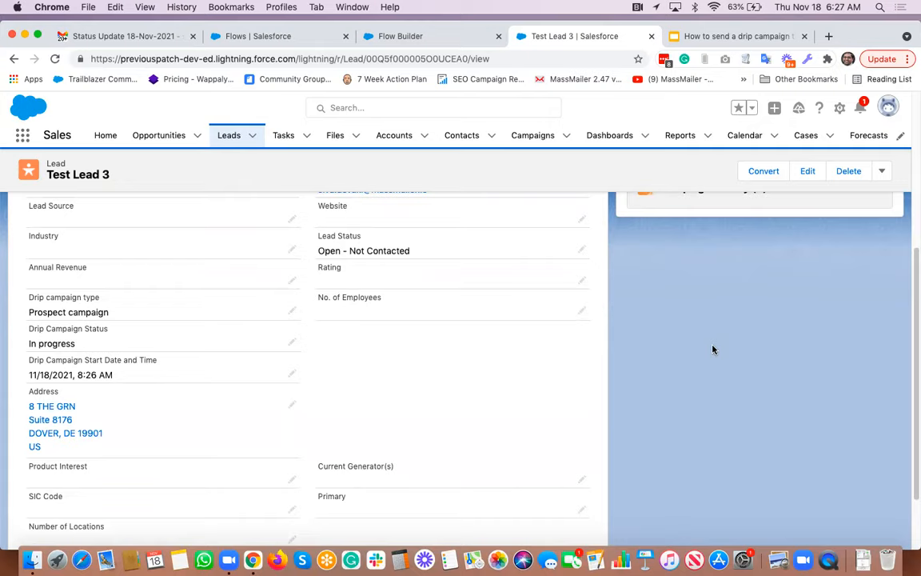
scroll(713, 350, up, 1)
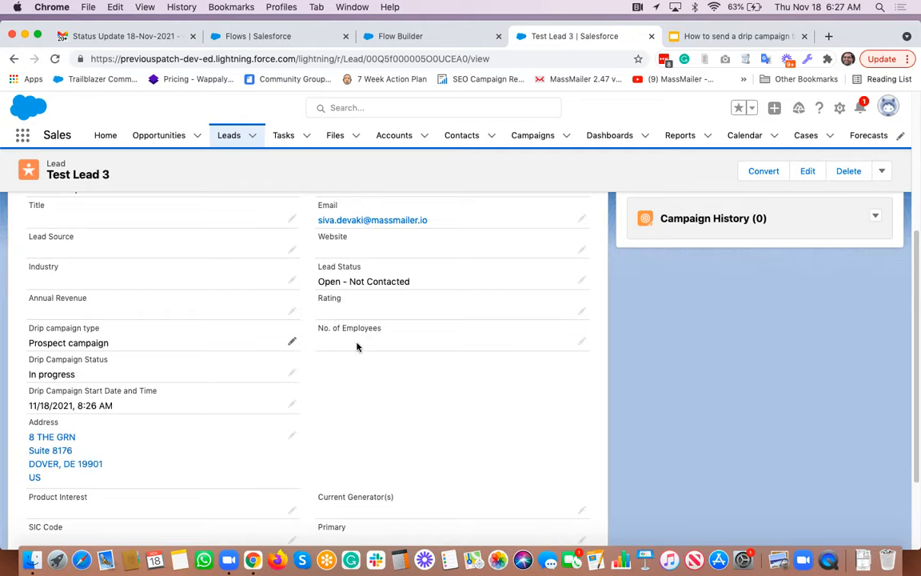
scroll(689, 383, up, 6)
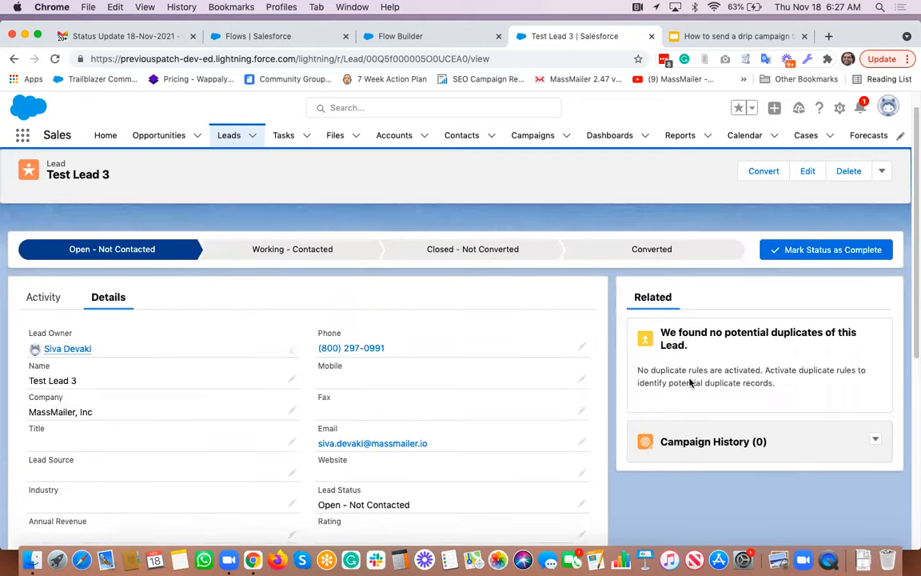
click(227, 135)
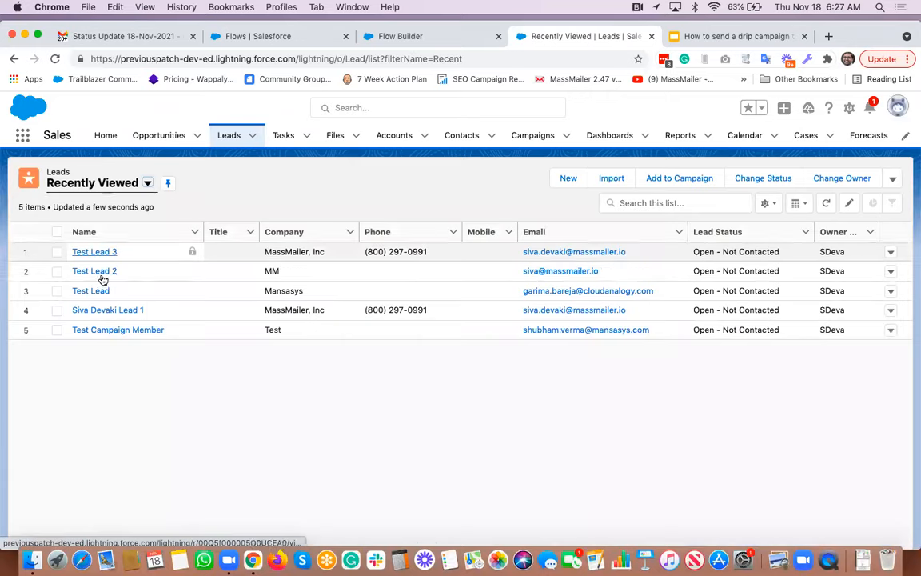
Step: Review the MassMailer emails logged in Test Lead 2's activity history, and open Test Lead 3 from the Leads list
click(94, 271)
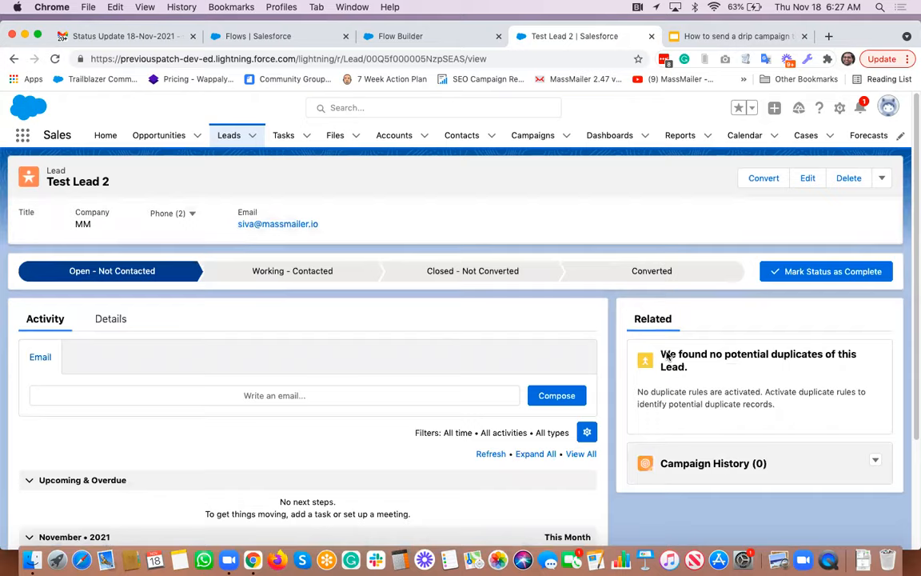
scroll(319, 406, down, 3)
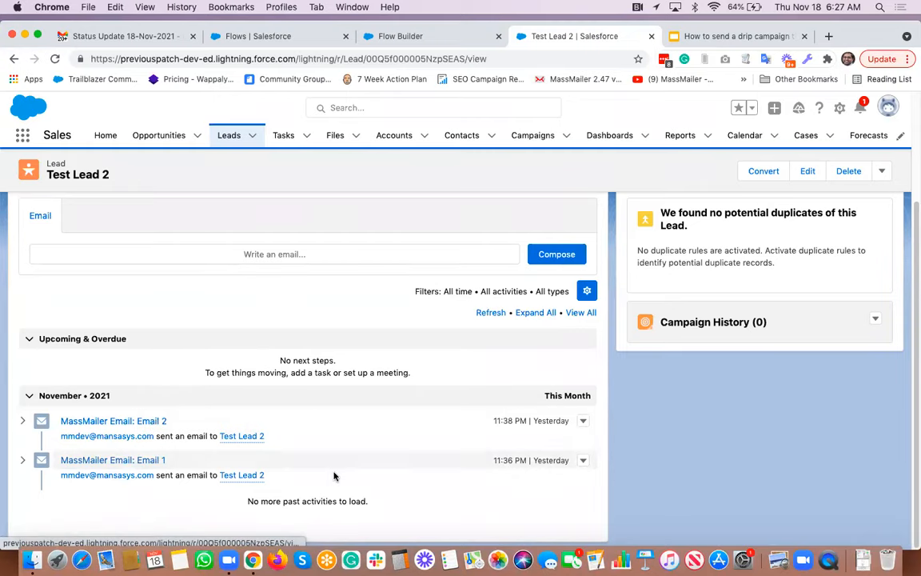
scroll(335, 475, up, 3)
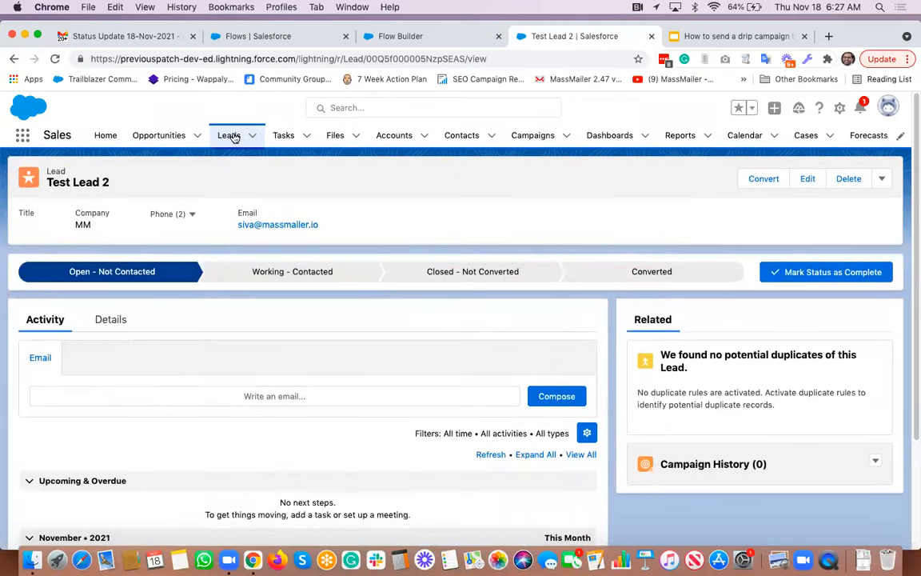
click(240, 137)
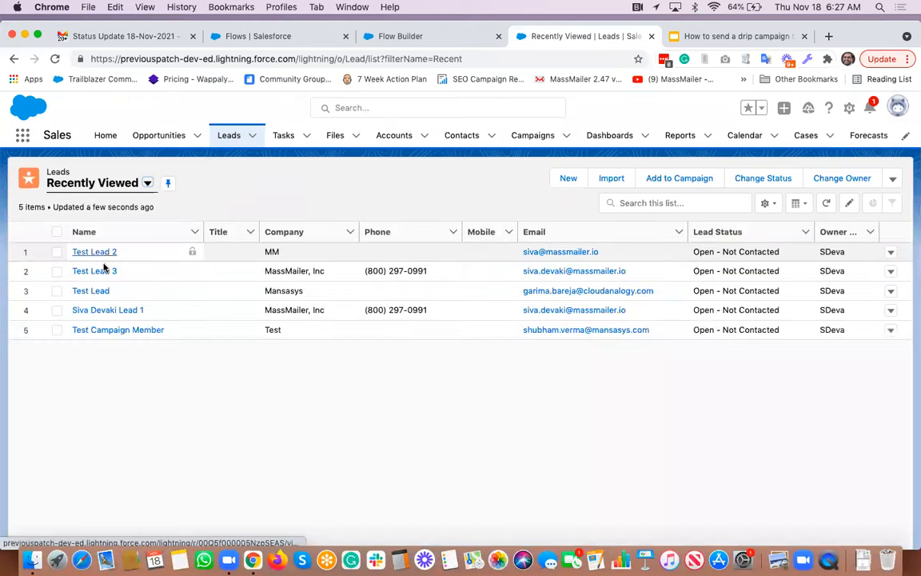
click(95, 271)
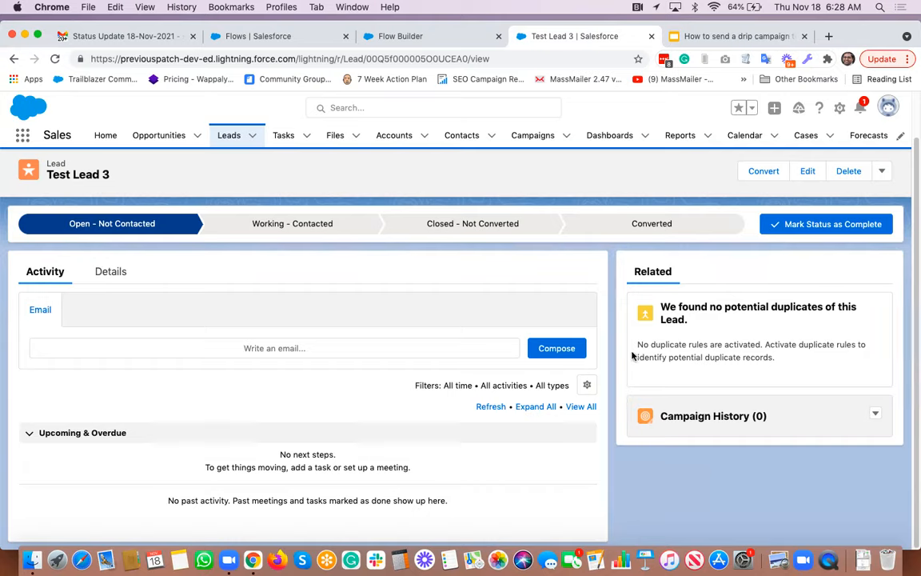
Step: Leave the Lead campaign Flow in Flow Builder and check its package state in the All Flows list
click(401, 36)
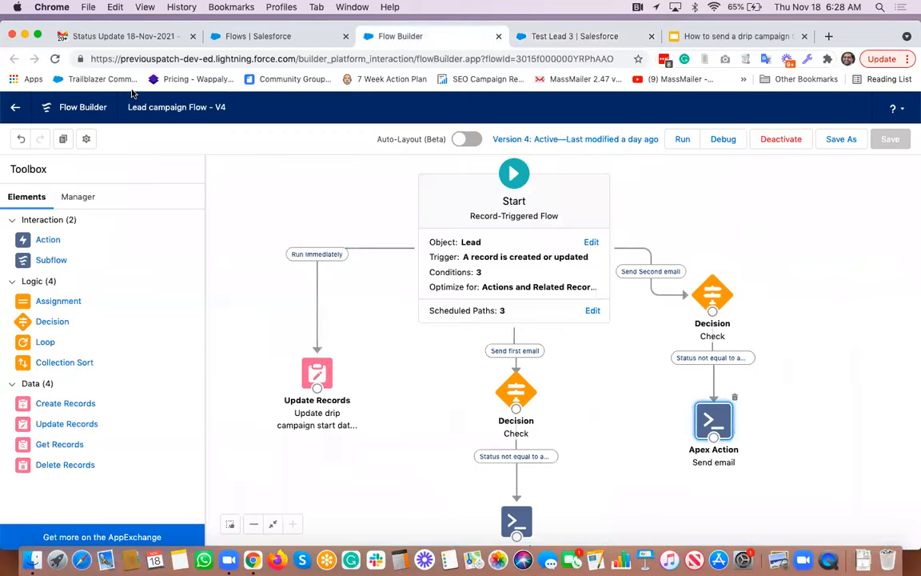
click(23, 110)
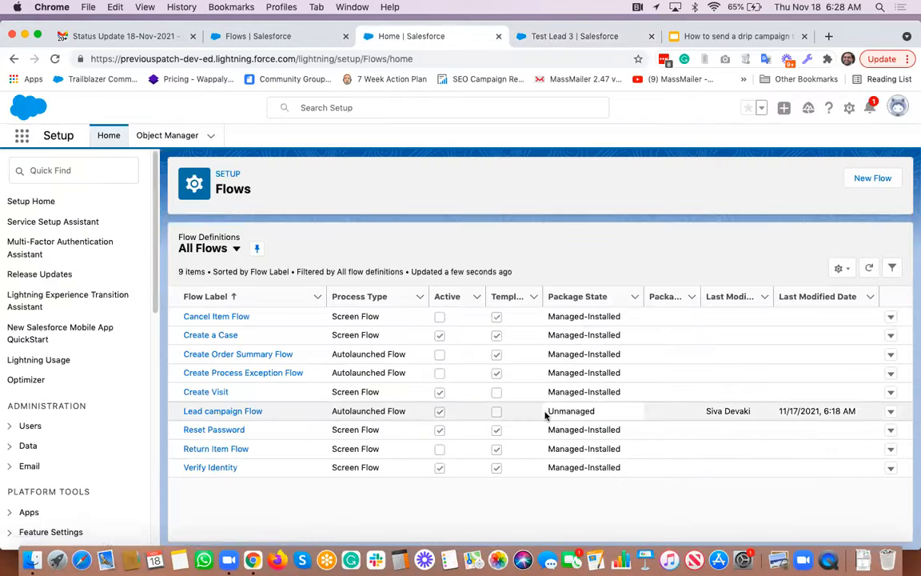
drag(548, 411, 597, 411)
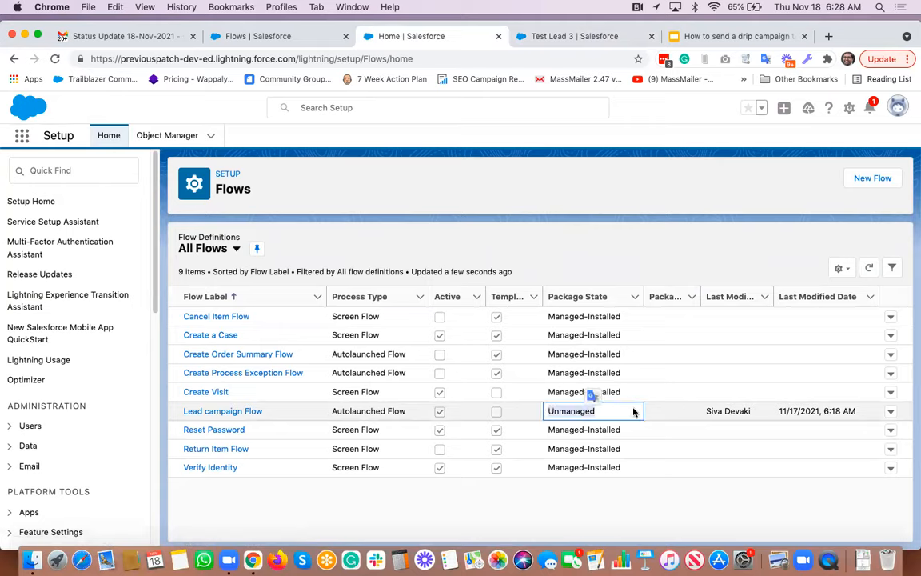
click(628, 241)
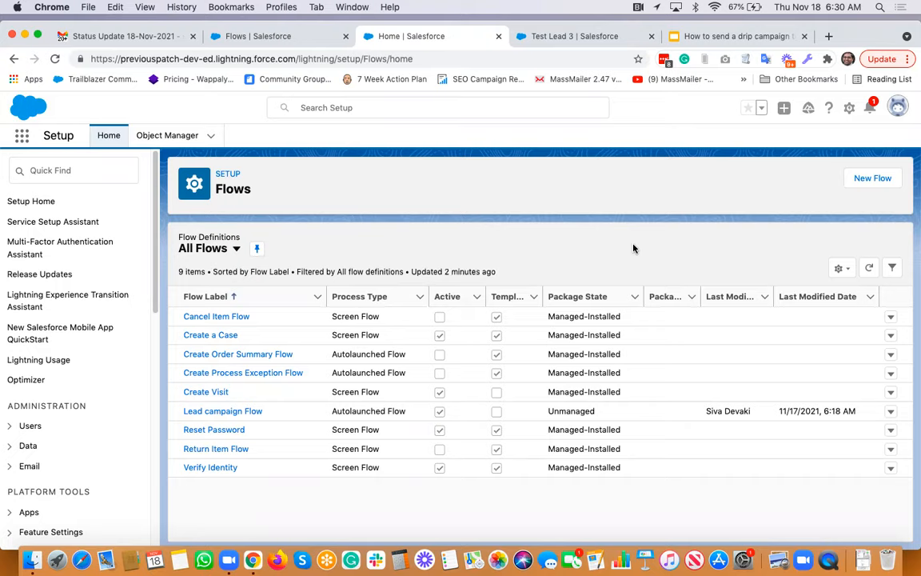
Step: Reload Test Lead 3, read the MassMailer Email: Email 1 message in its activity history, and return to the lead's activity
click(588, 44)
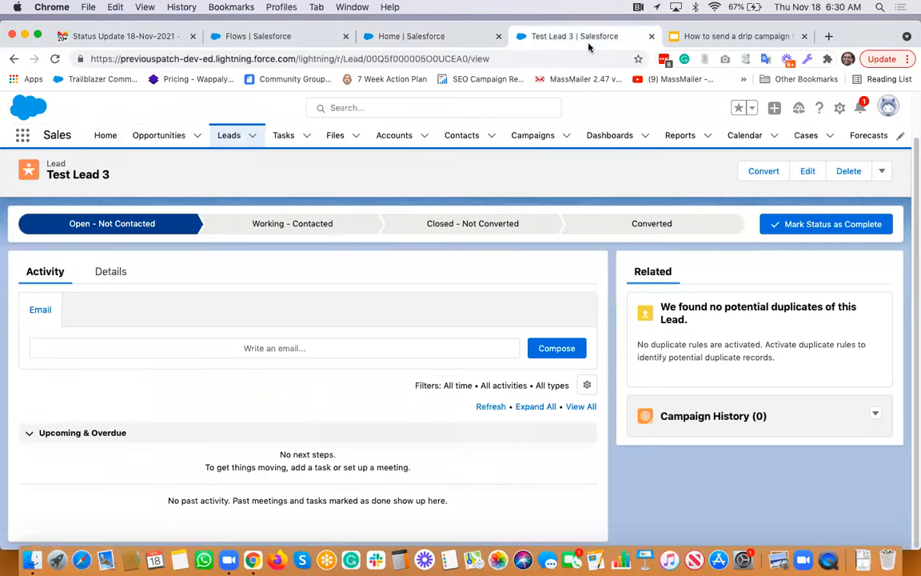
click(56, 60)
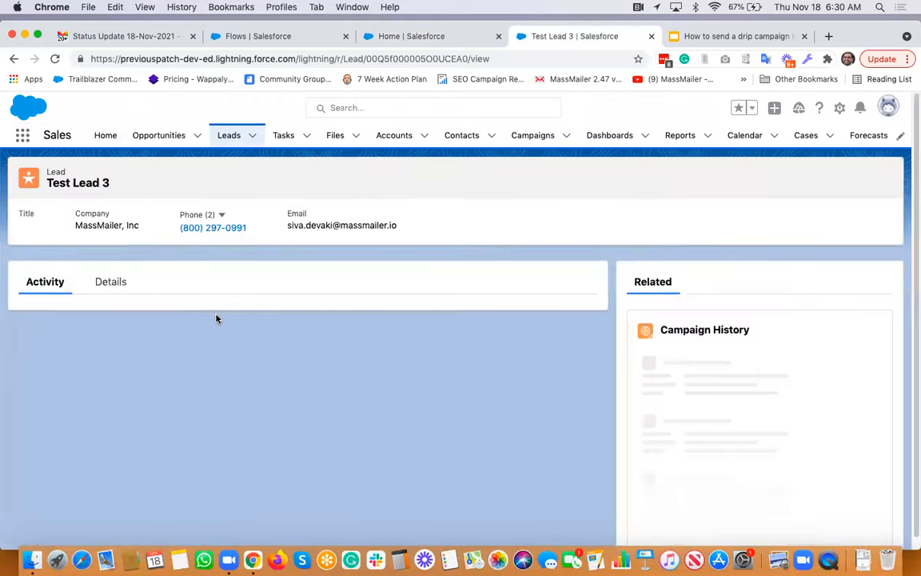
scroll(216, 319, down, 2)
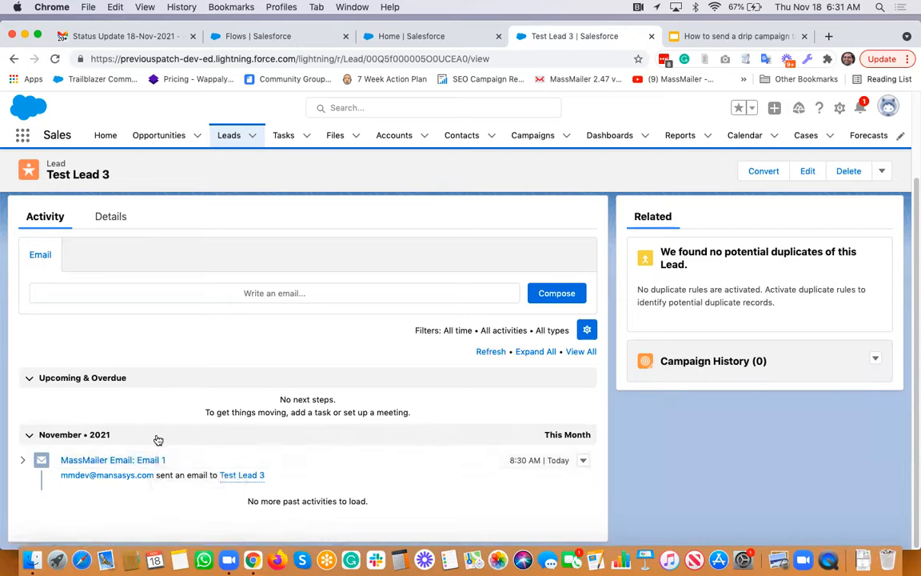
click(148, 460)
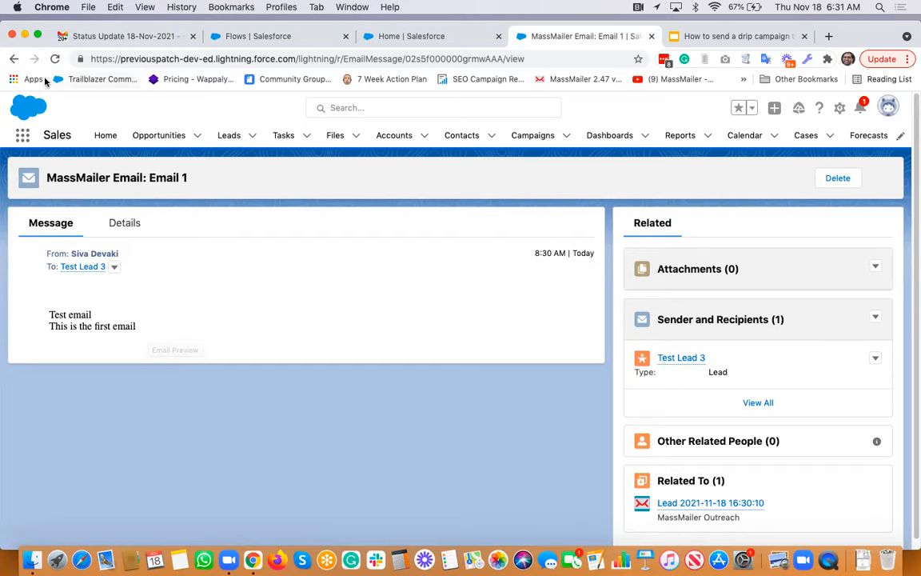
click(14, 59)
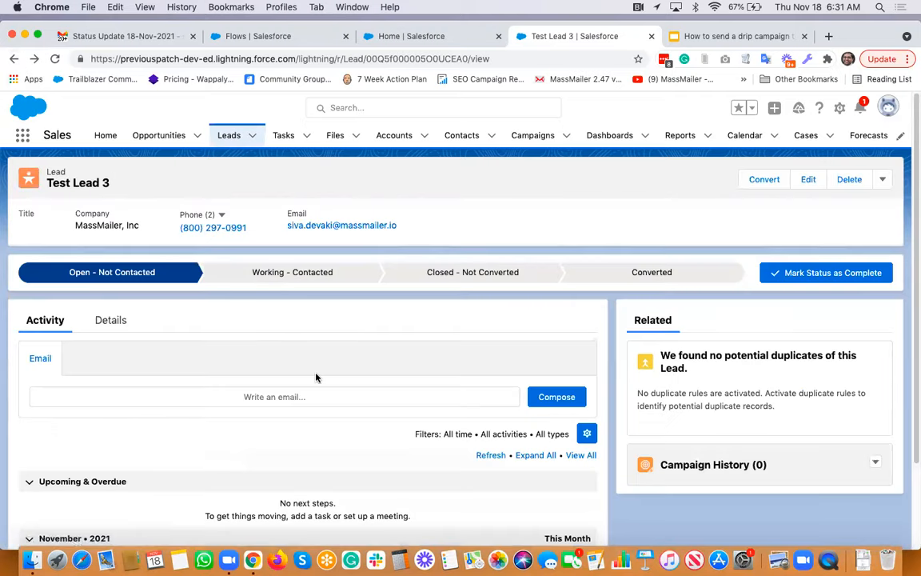
scroll(316, 378, down, 3)
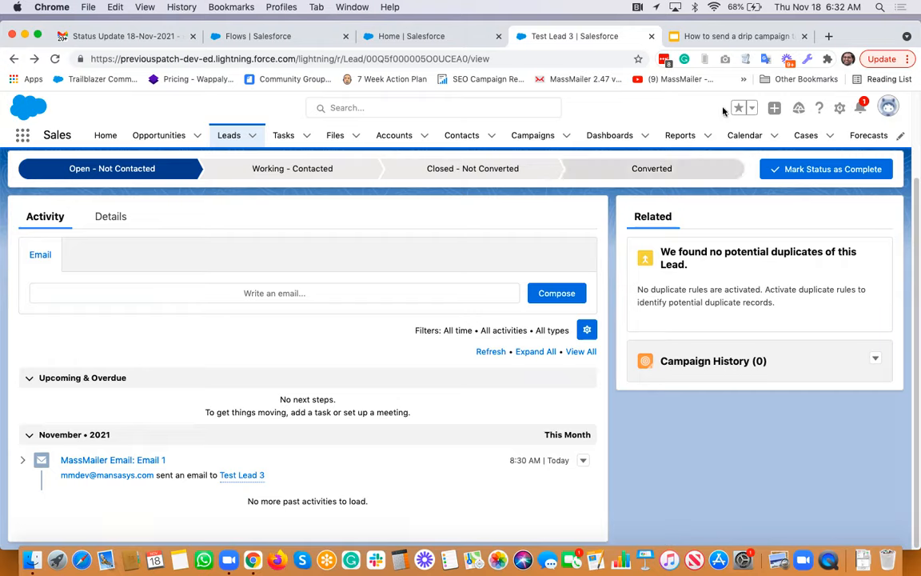
Step: Switch to the drip campaign presentation in Google Slides and present the "We are here to help!" slide full screen
click(754, 44)
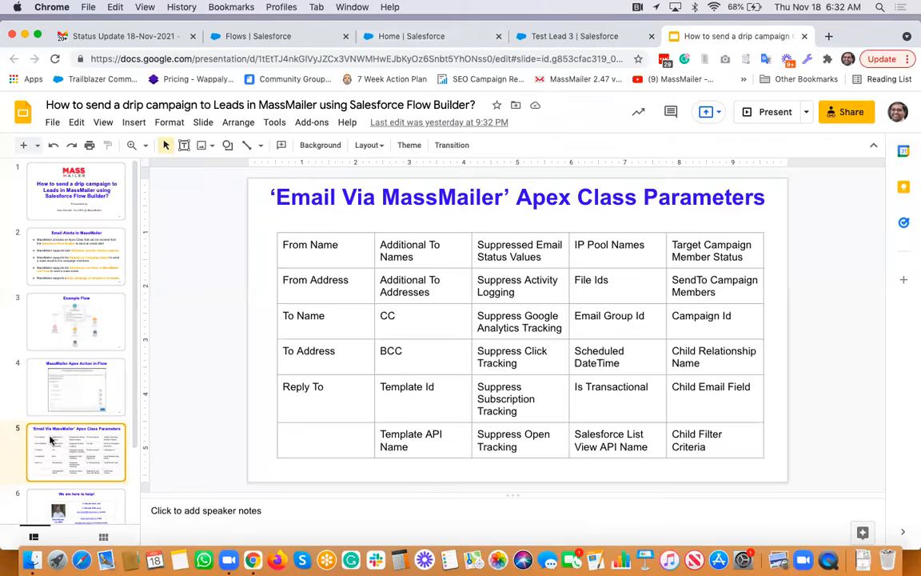
scroll(204, 349, down, 1)
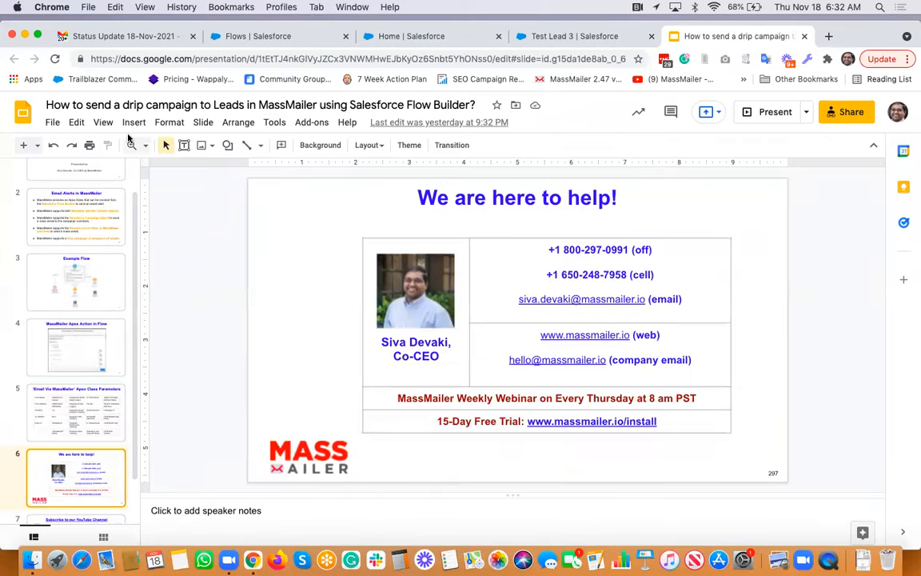
click(103, 123)
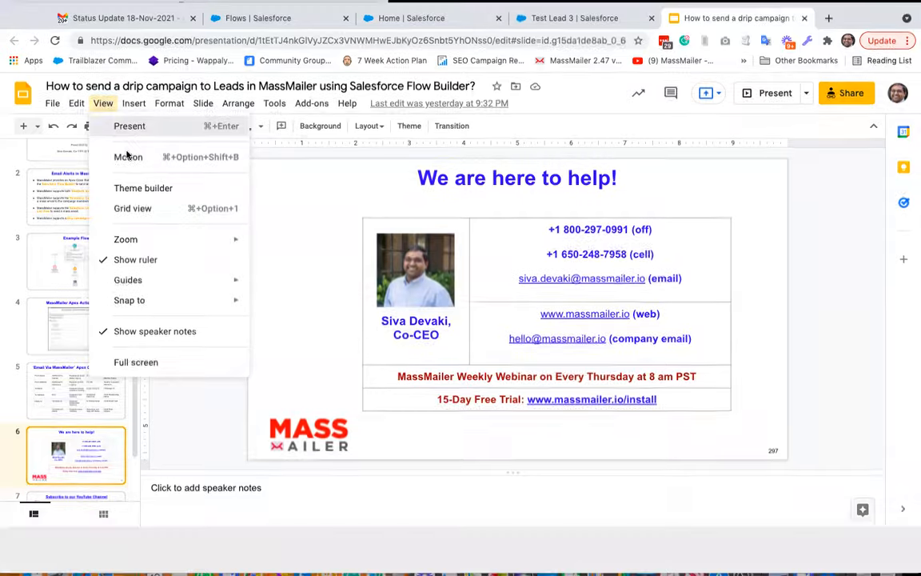
click(127, 148)
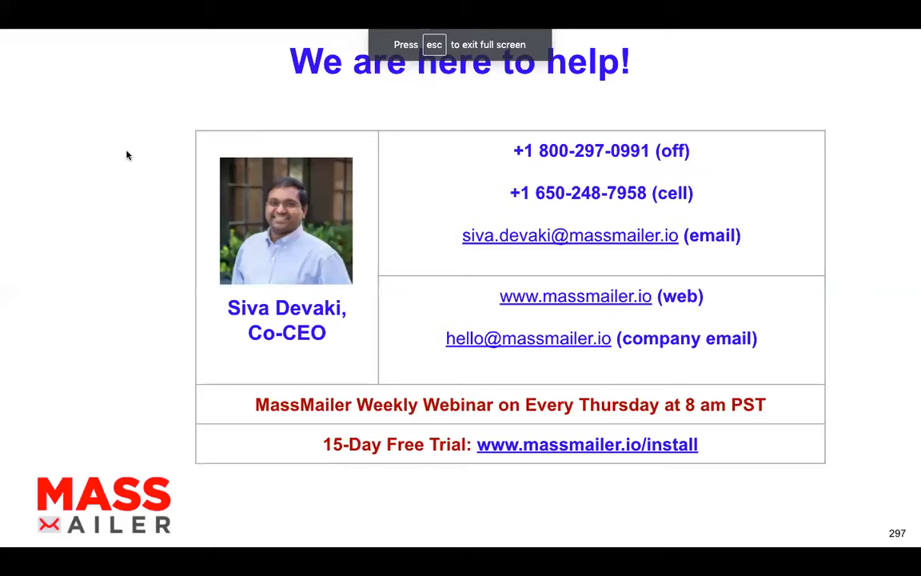